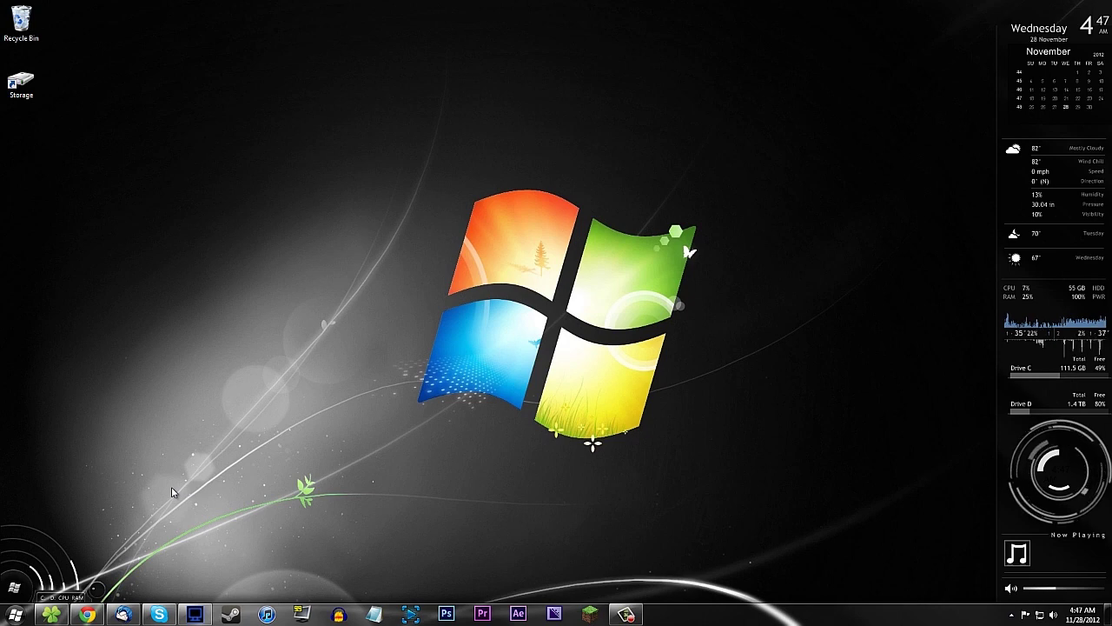
# - Switch to the browser and examine the 3D Items forum topic's comparison images, download links, installation steps and changelog
pyautogui.click(91, 614)
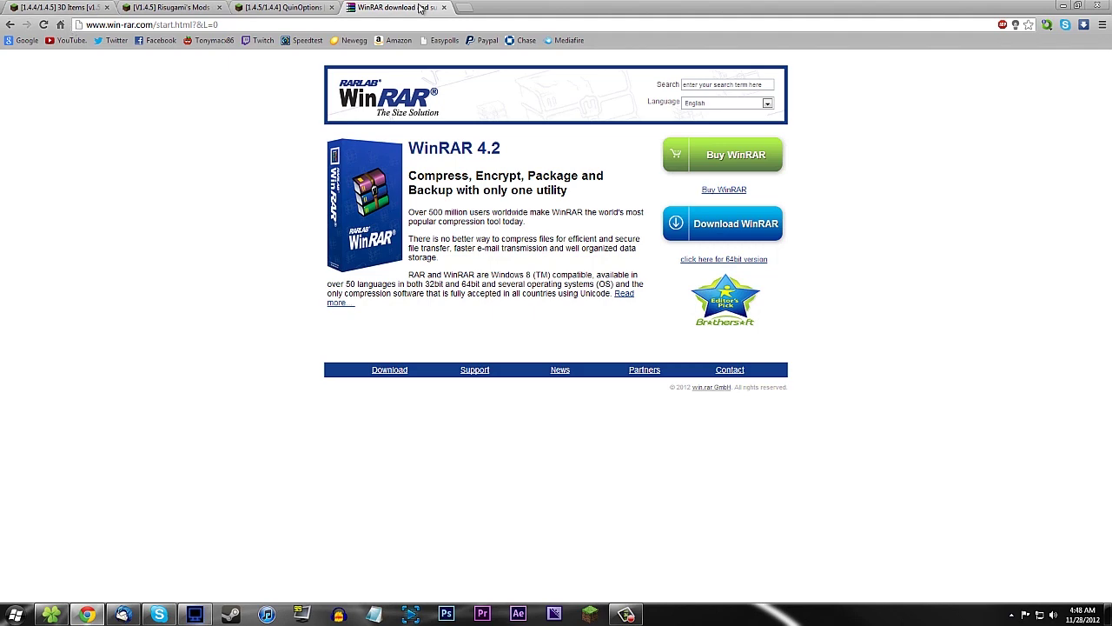
pyautogui.click(44, 7)
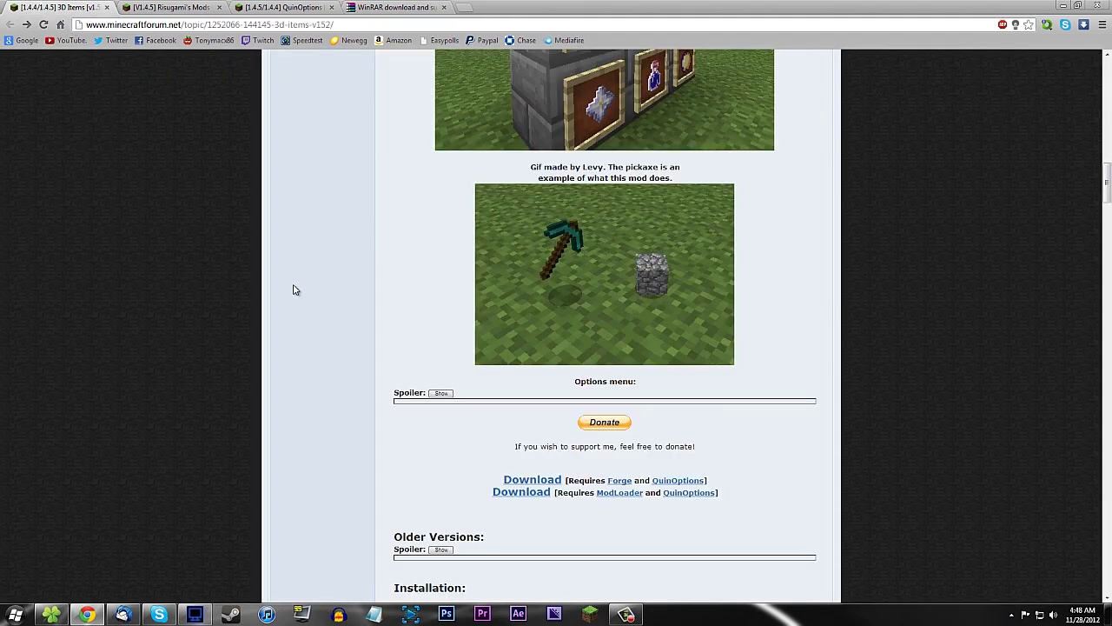
pyautogui.scroll(1, 273, 339)
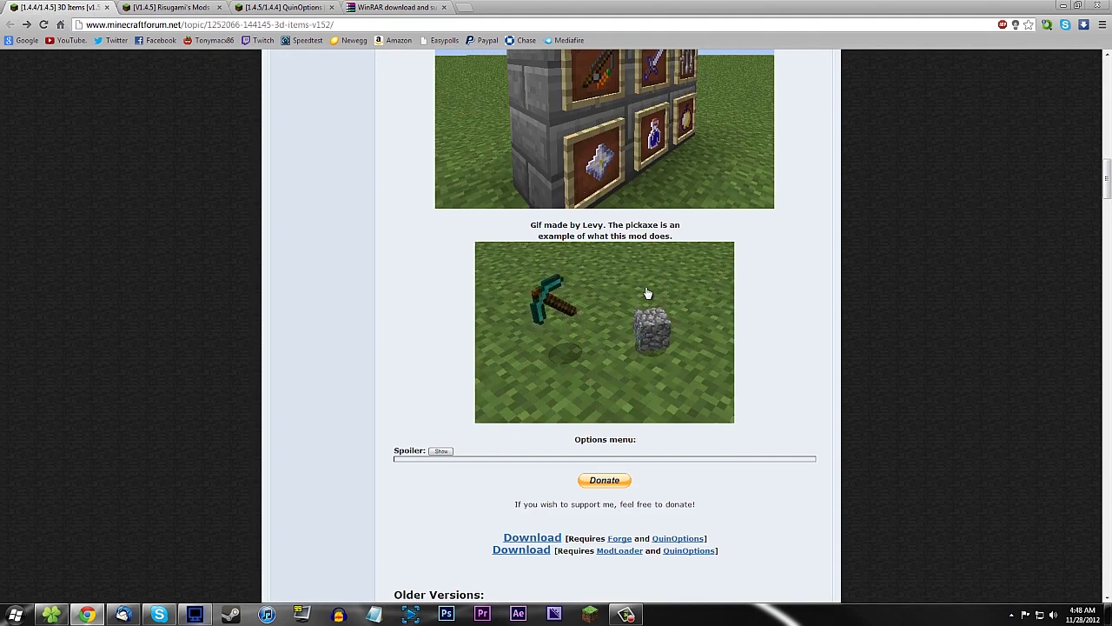
pyautogui.moveTo(625, 368)
pyautogui.mouseDown()
pyautogui.moveTo(460, 348)
pyautogui.moveTo(614, 353)
pyautogui.mouseUp()
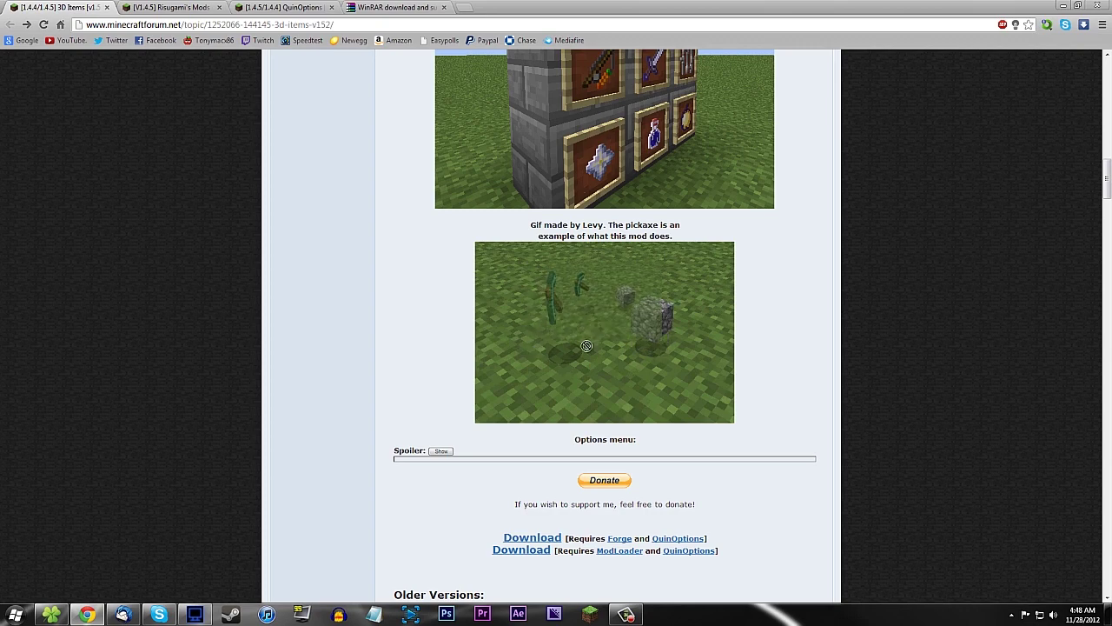
pyautogui.scroll(7, 545, 328)
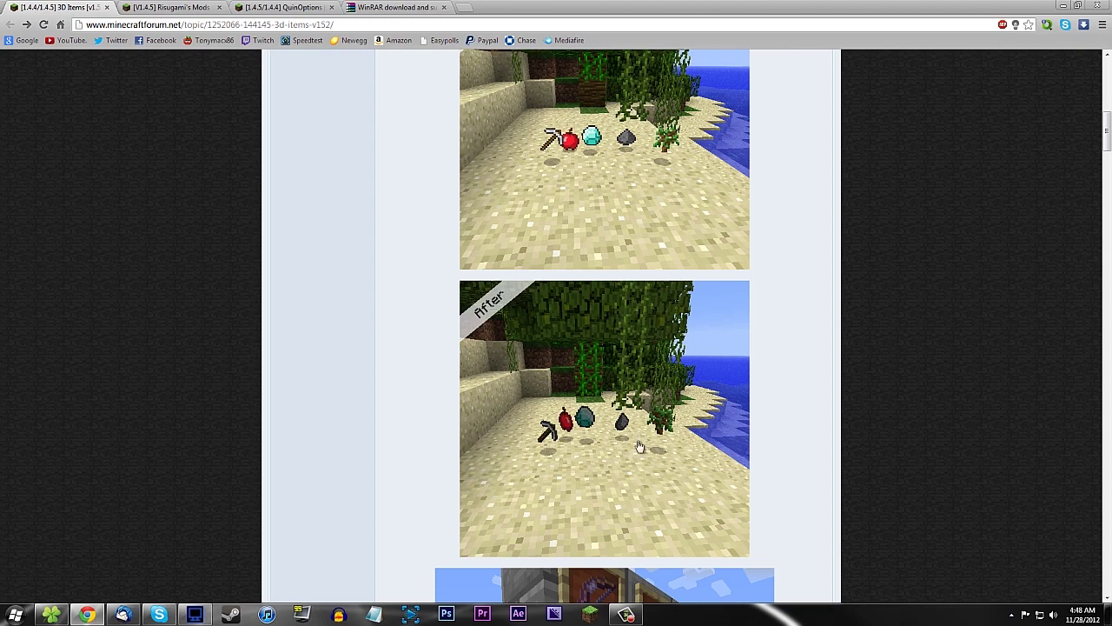
pyautogui.scroll(-9, 642, 439)
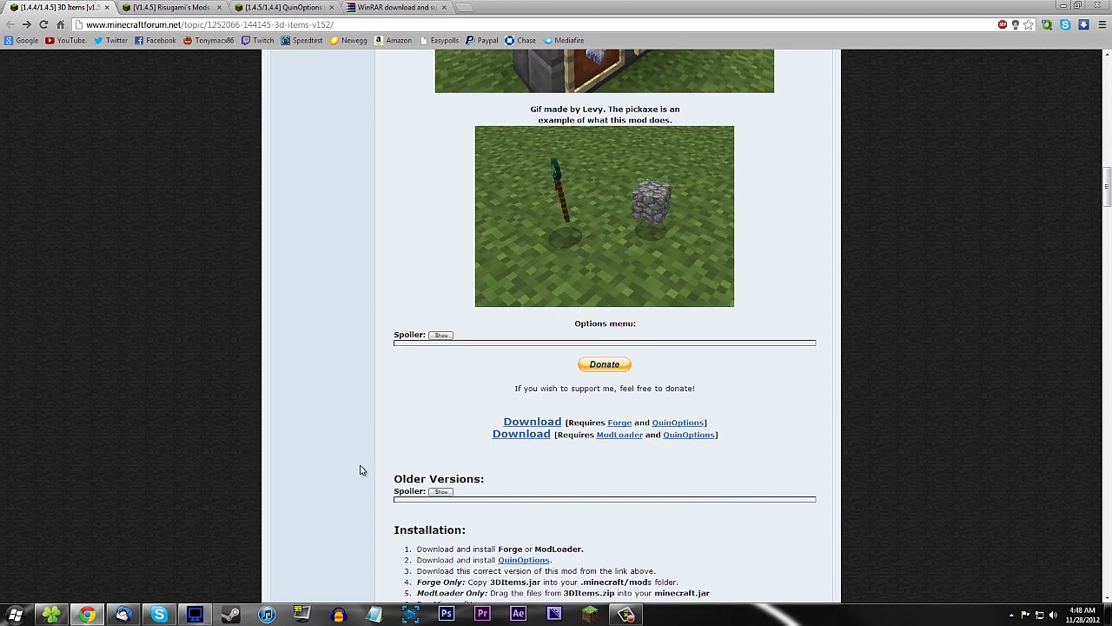
pyautogui.scroll(-5, 362, 470)
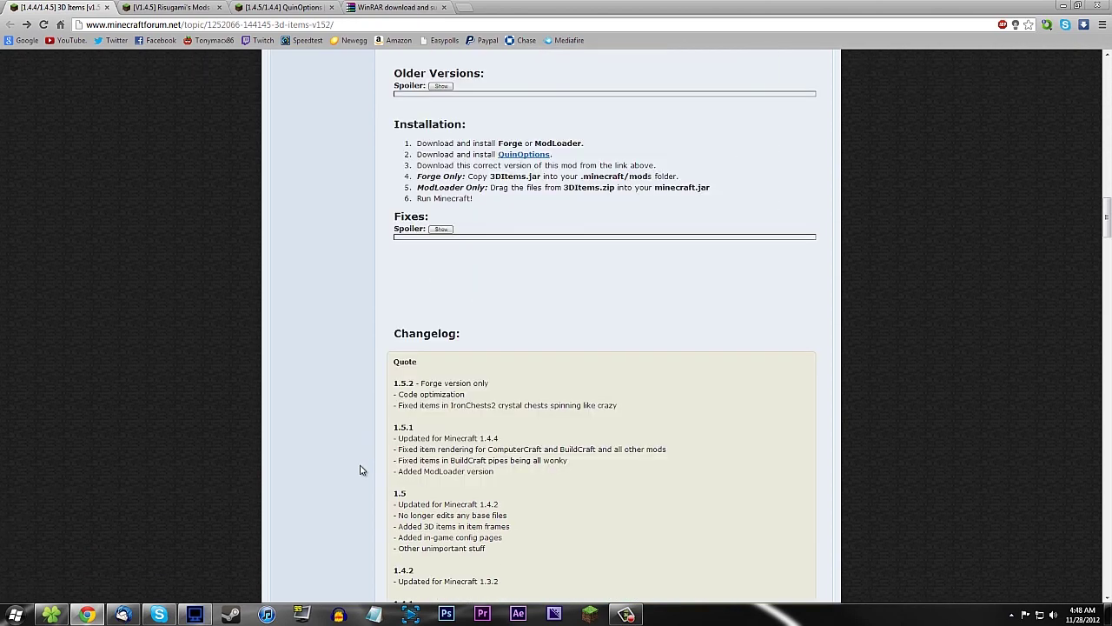
pyautogui.scroll(4, 361, 470)
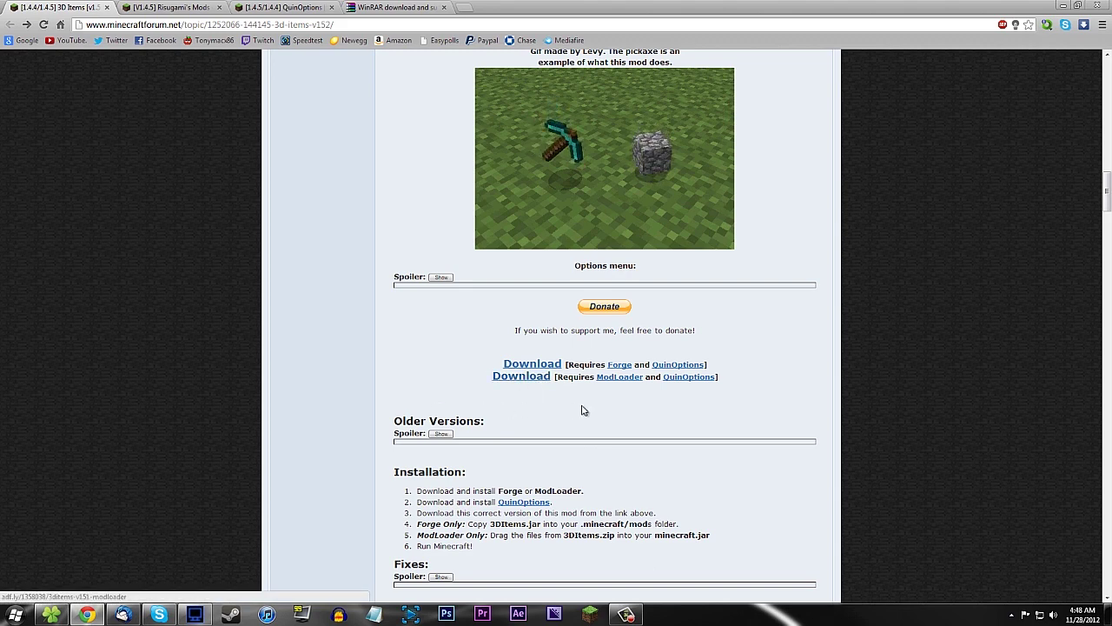
# - Review the requirements listed beside the Forge and ModLoader download links of the 3D Items mod
pyautogui.moveTo(571, 377); pyautogui.dragTo(652, 373)
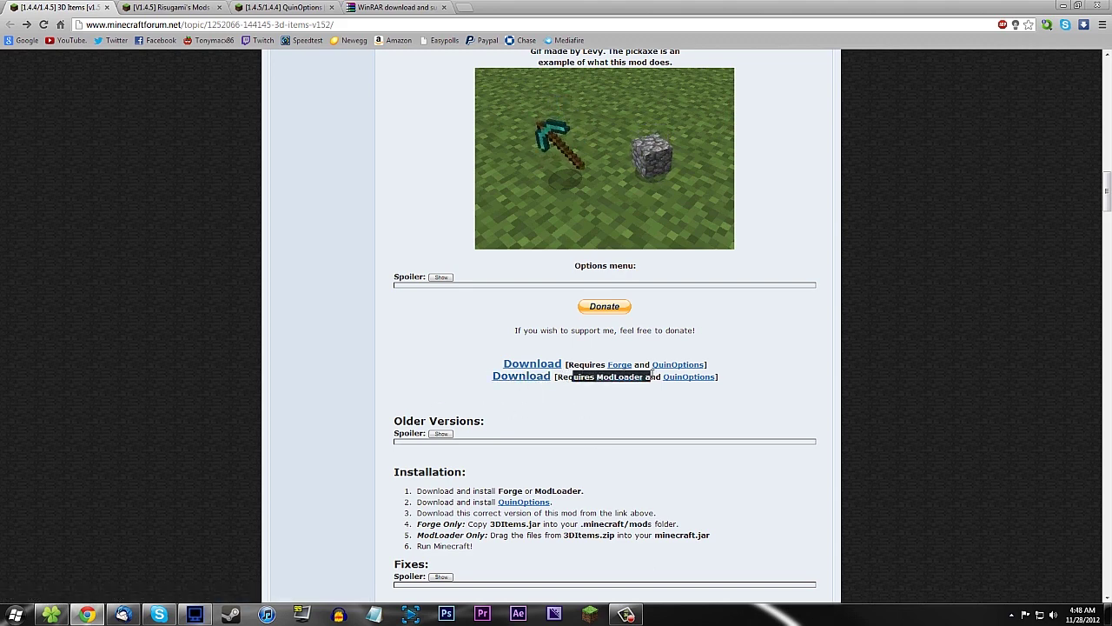
pyautogui.click(653, 377)
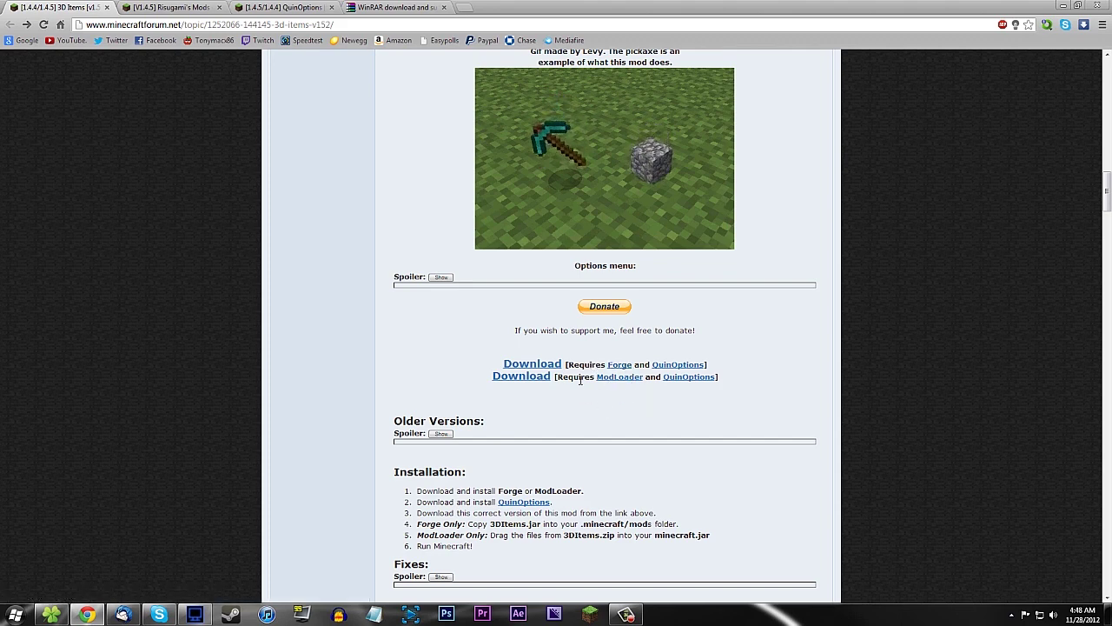
pyautogui.moveTo(597, 349); pyautogui.dragTo(606, 364)
pyautogui.click(605, 361)
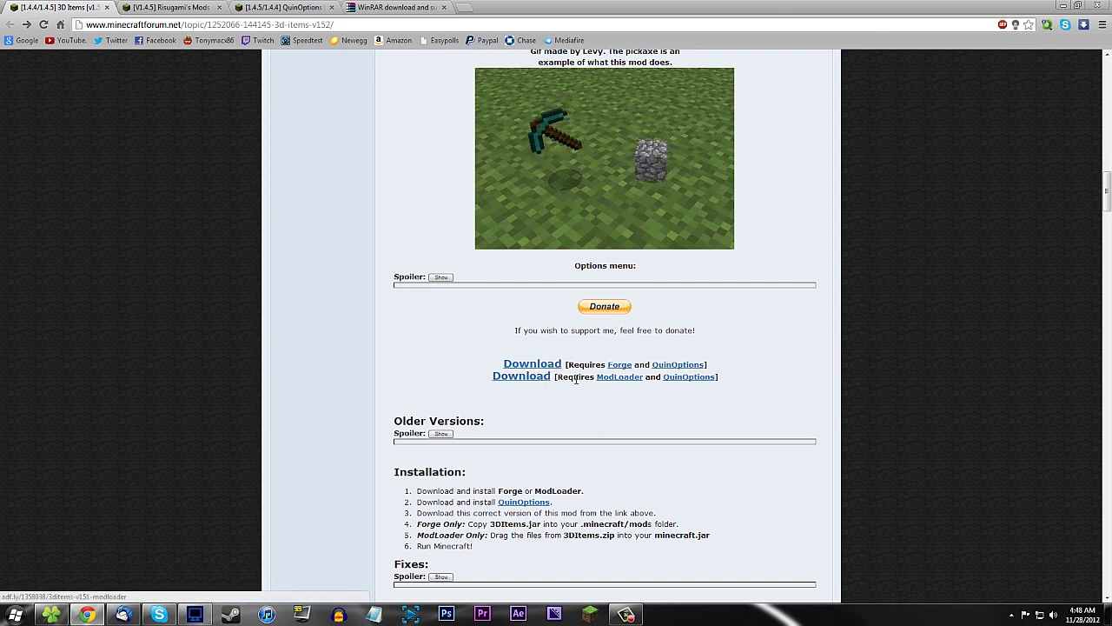
pyautogui.moveTo(556, 377); pyautogui.dragTo(648, 409)
pyautogui.click(656, 406)
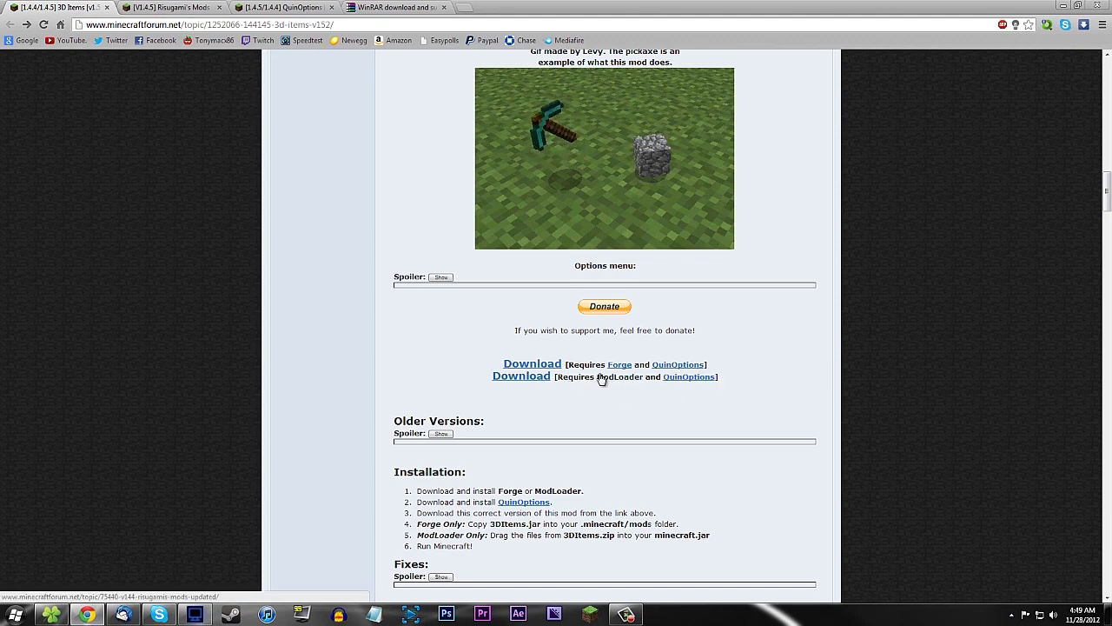
# - Switch to the Risugami's Mods topic and highlight the ModLoader 1.4.5 entry
pyautogui.click(163, 11)
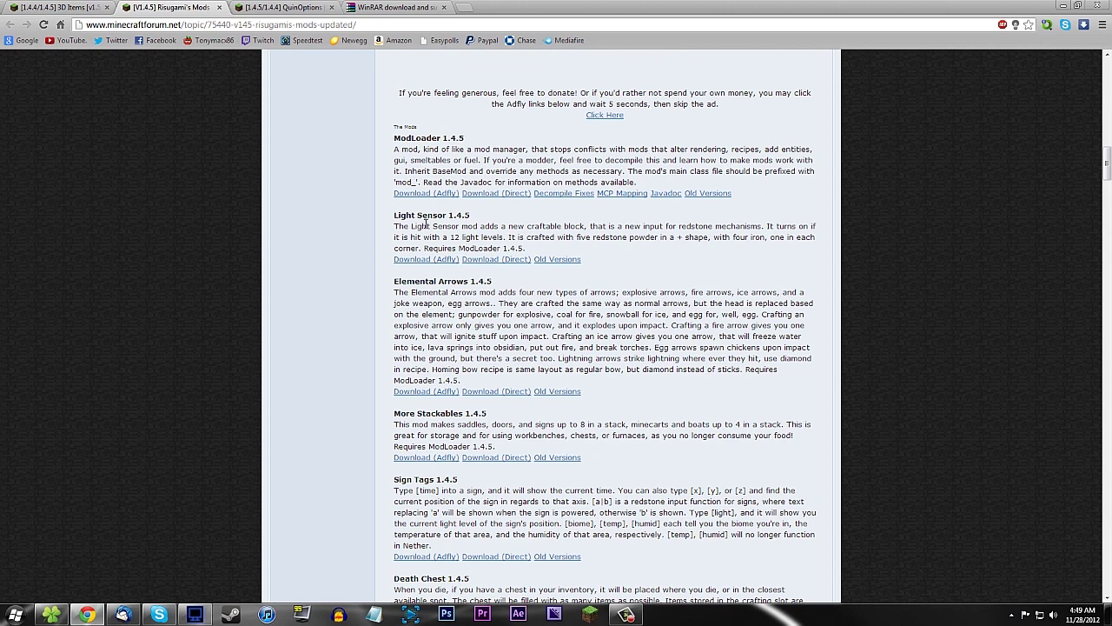
pyautogui.moveTo(394, 140); pyautogui.dragTo(459, 143)
pyautogui.click(462, 145)
# - Switch to the QuinOptions topic and examine its description, options screenshot and ModLoader version download link
pyautogui.click(273, 7)
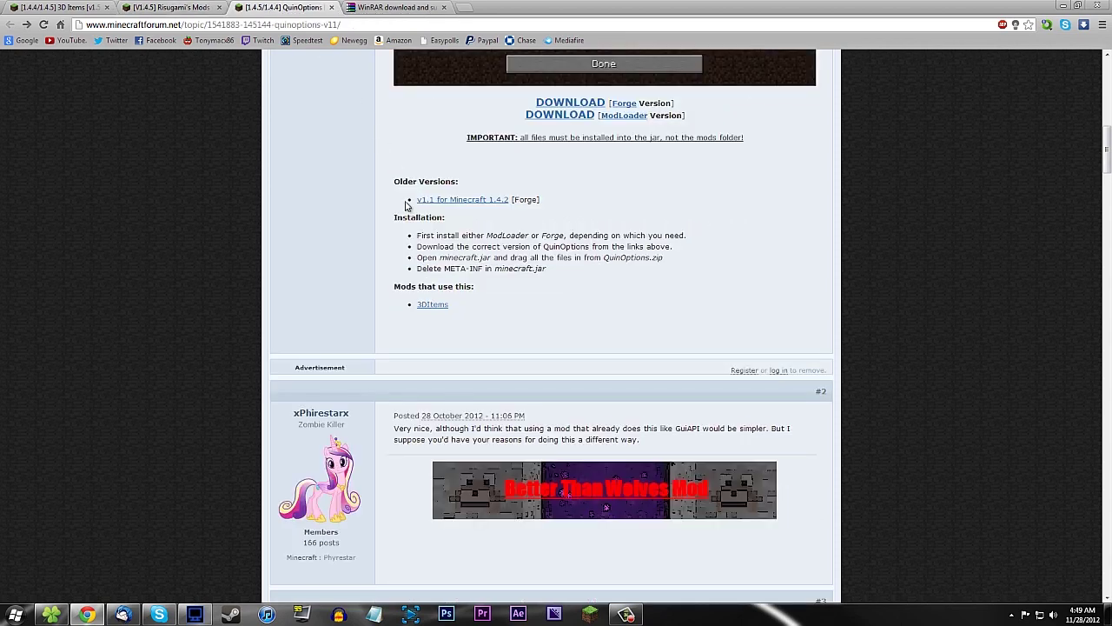
pyautogui.scroll(5, 406, 205)
pyautogui.scroll(-1, 403, 247)
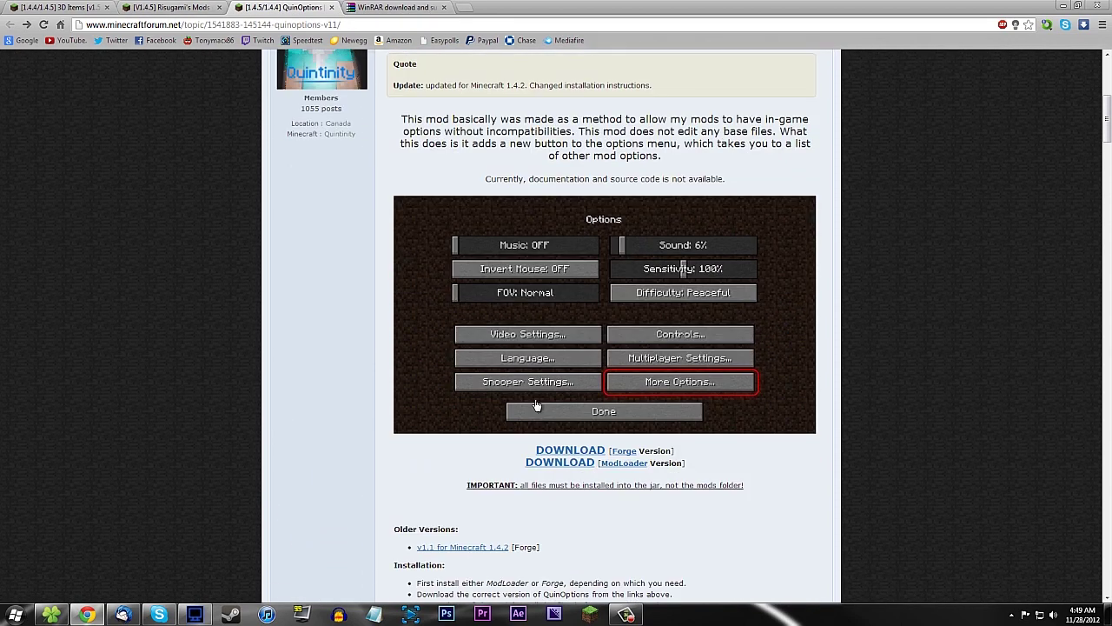
pyautogui.moveTo(660, 463); pyautogui.dragTo(689, 463)
pyautogui.click(664, 462)
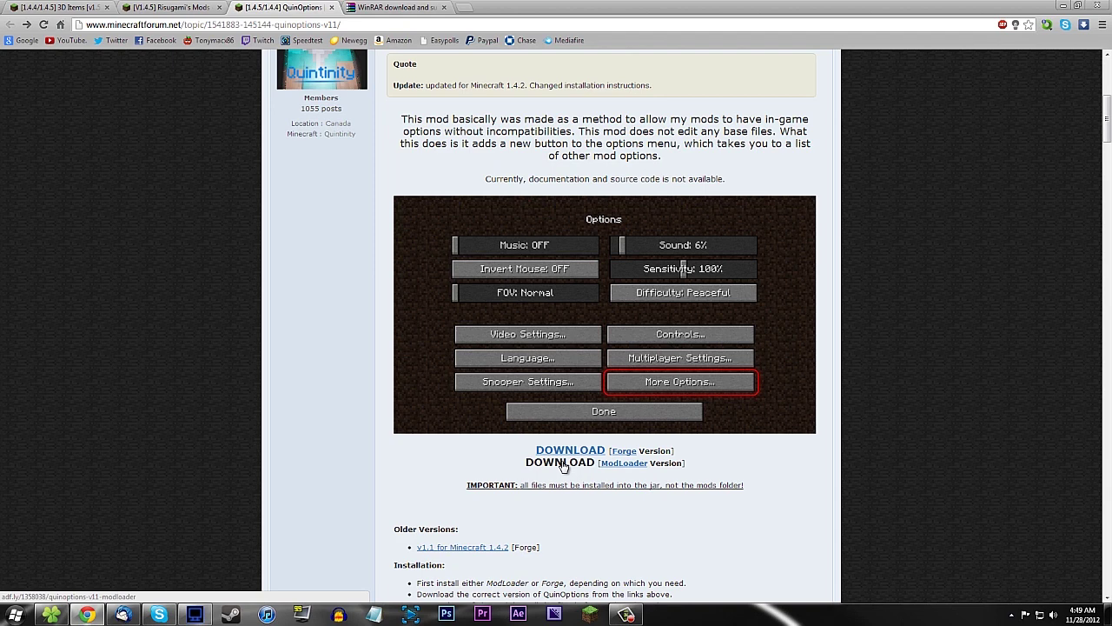
pyautogui.scroll(3, 563, 467)
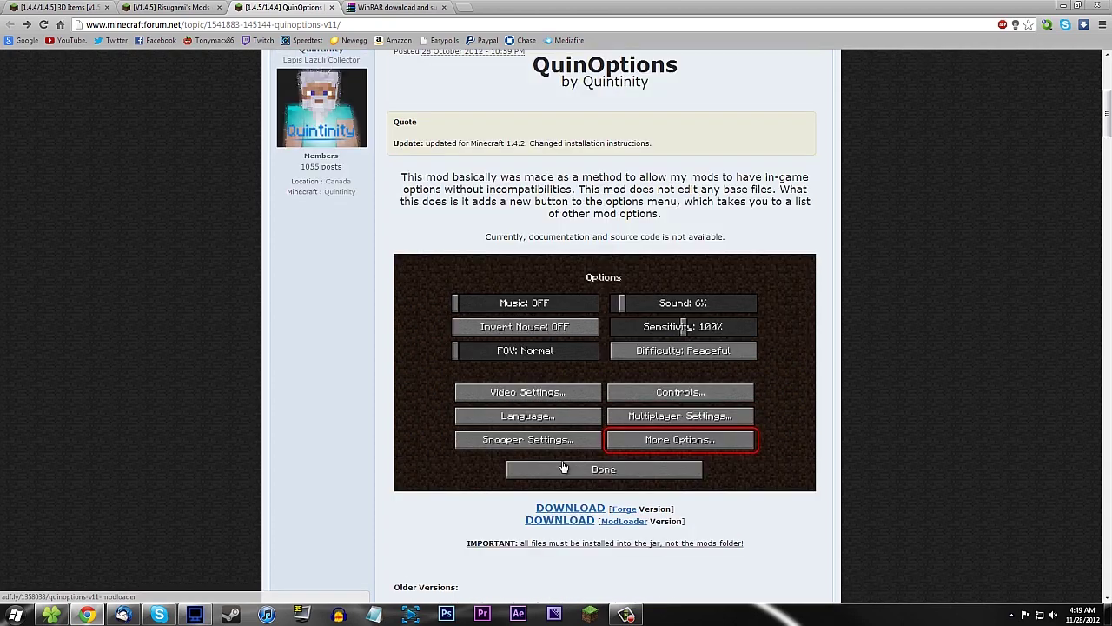
# - Minimize the browser and show the Downloads folder with the 3DItems, ModLoader and QuinOptions archives in Windows Explorer
pyautogui.click(1062, 6)
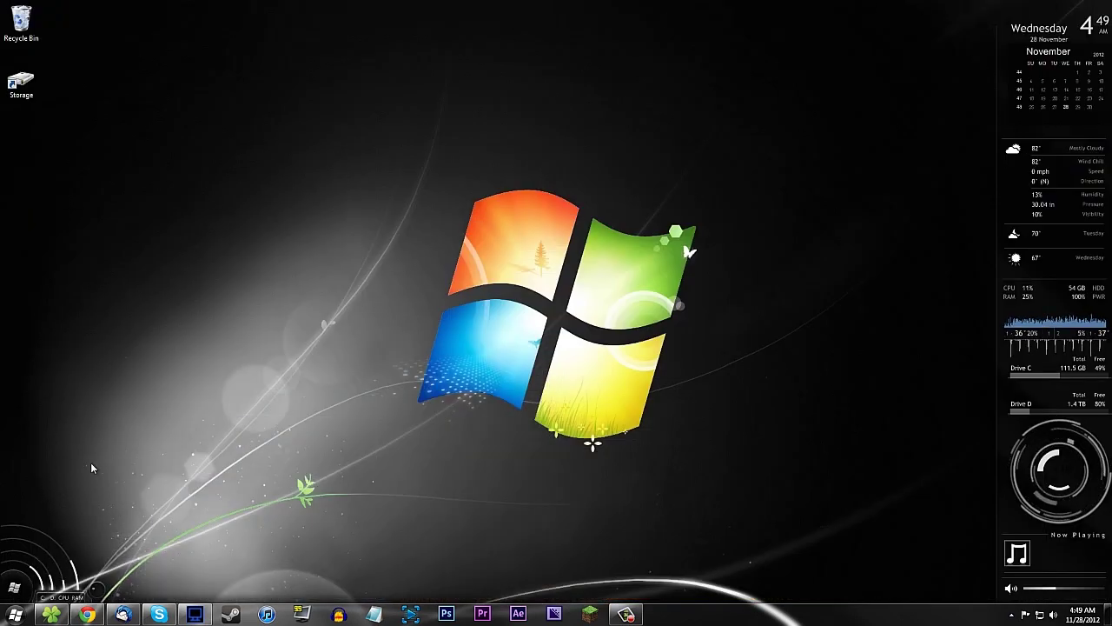
pyautogui.click(52, 615)
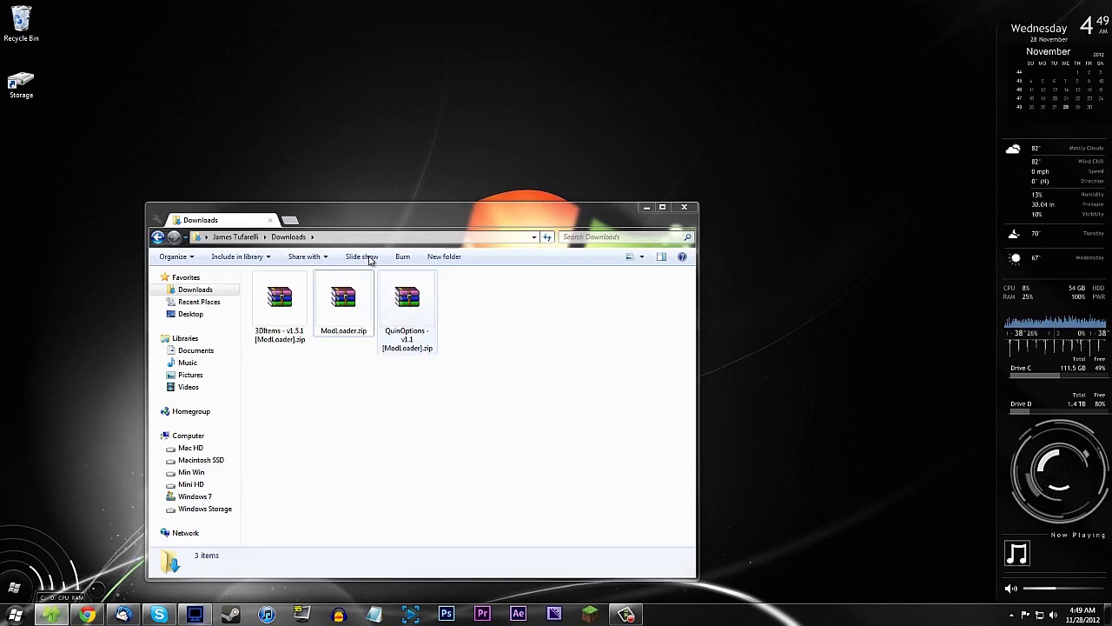
pyautogui.moveTo(528, 318); pyautogui.dragTo(245, 280)
pyautogui.click(525, 388)
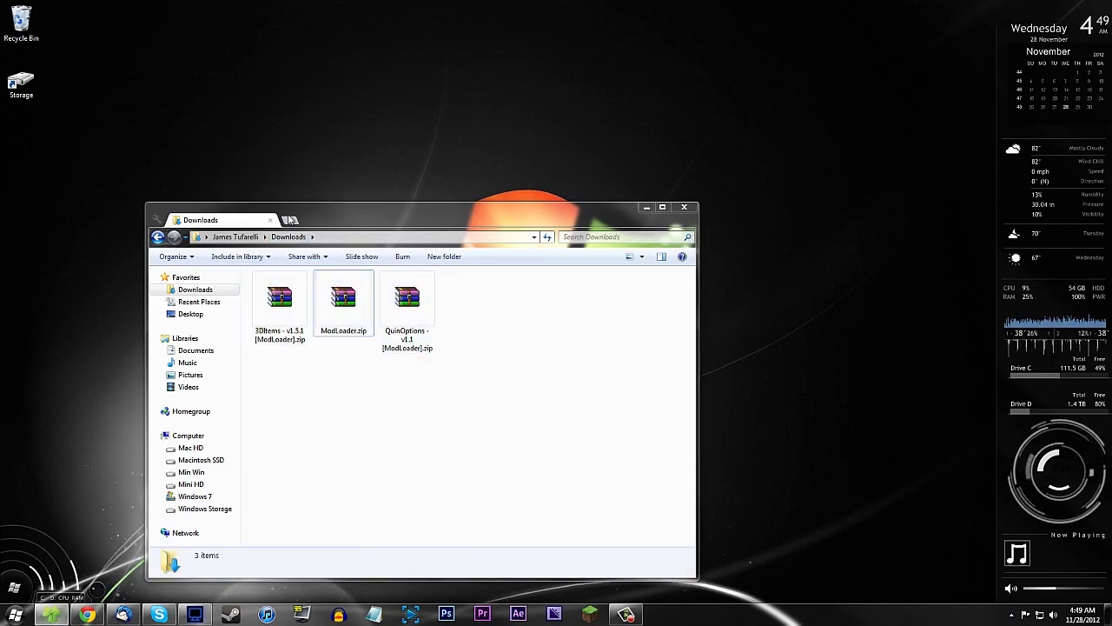
# - Add a new Computer tab to the Explorer window and move the window slightly up
pyautogui.click(287, 223)
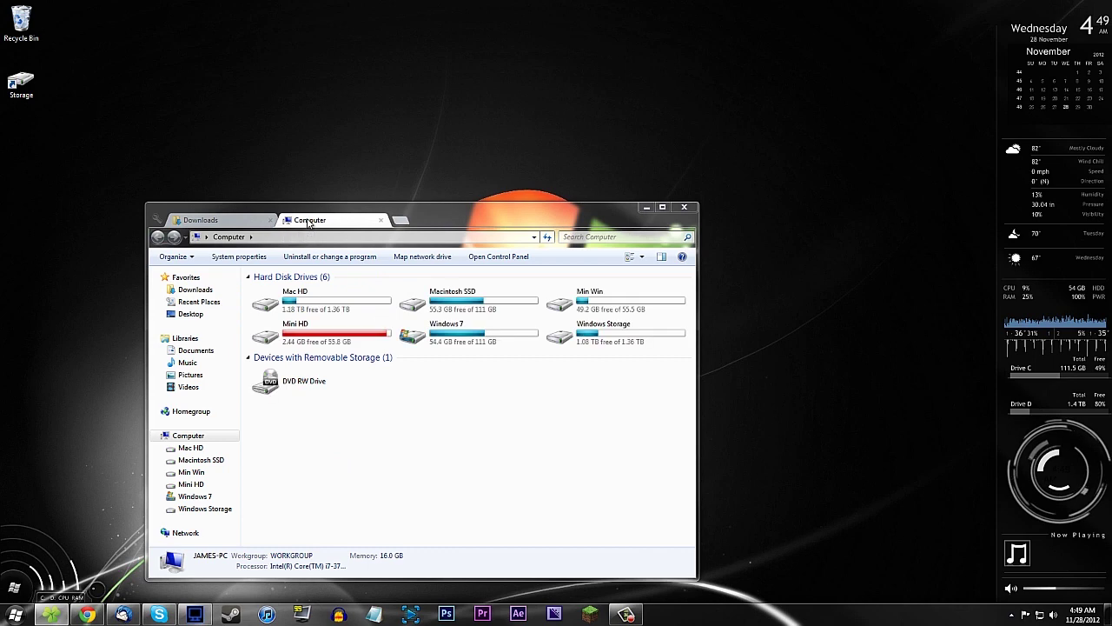
pyautogui.moveTo(370, 224); pyautogui.dragTo(335, 217)
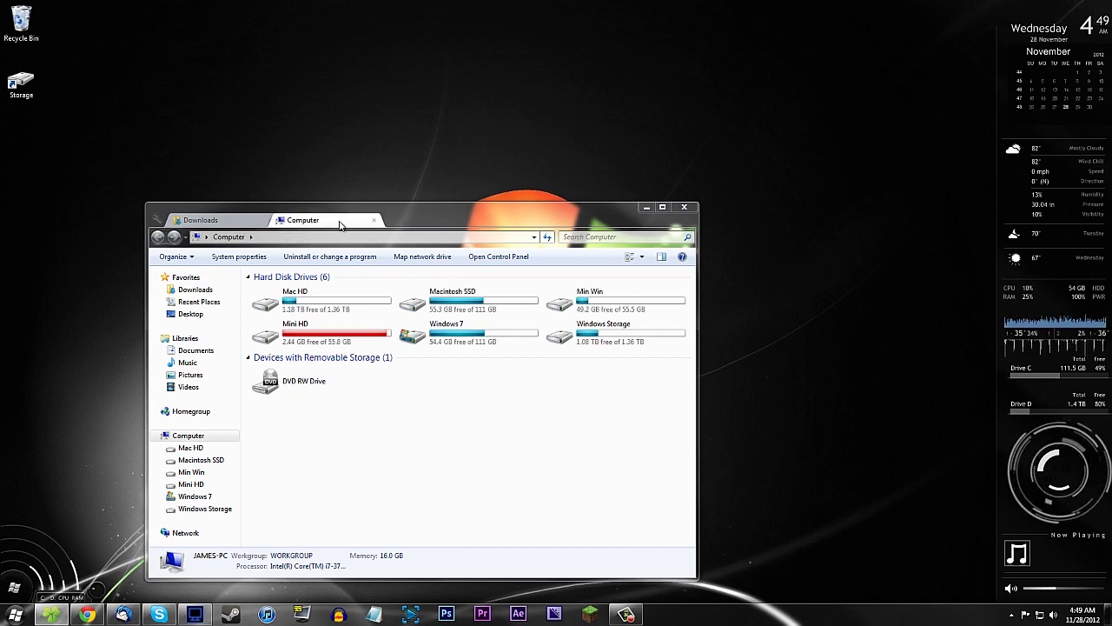
pyautogui.moveTo(419, 218); pyautogui.dragTo(415, 193)
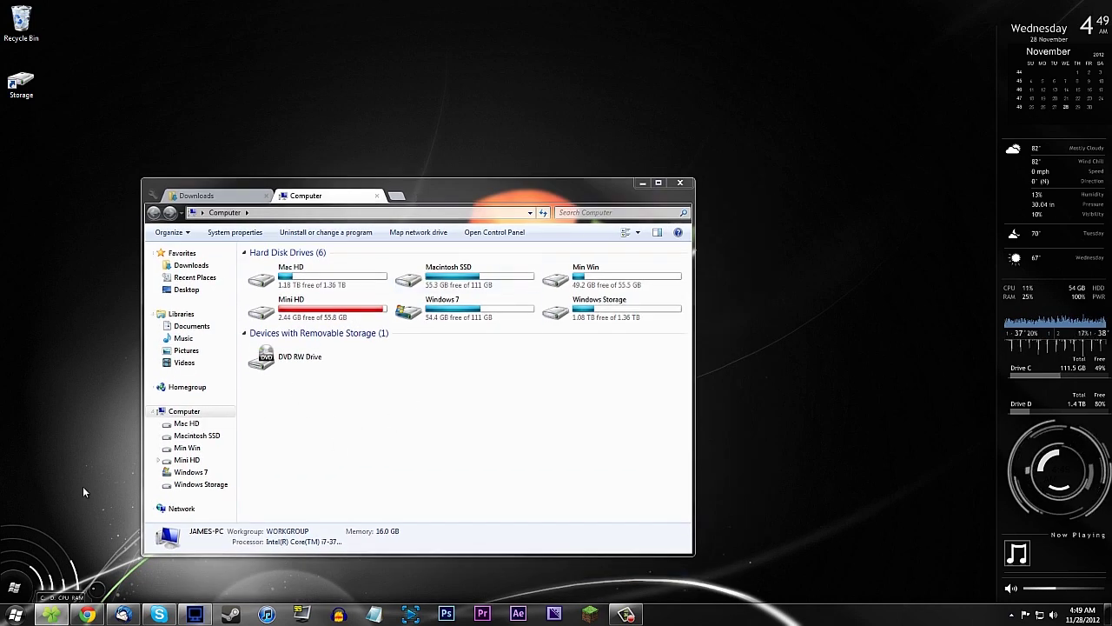
# - Open the Roaming application data folder by searching for %appdata% from the Start menu
pyautogui.click(16, 613)
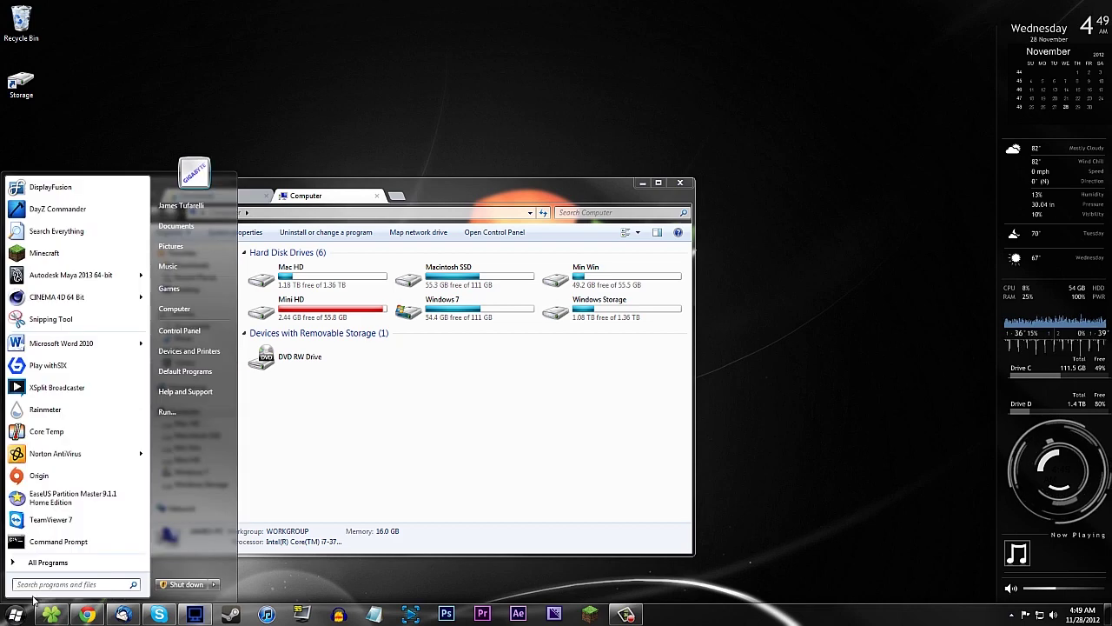
pyautogui.write('run')
pyautogui.press('BackSpace')
pyautogui.press('BackSpace')
pyautogui.press('BackSpace')
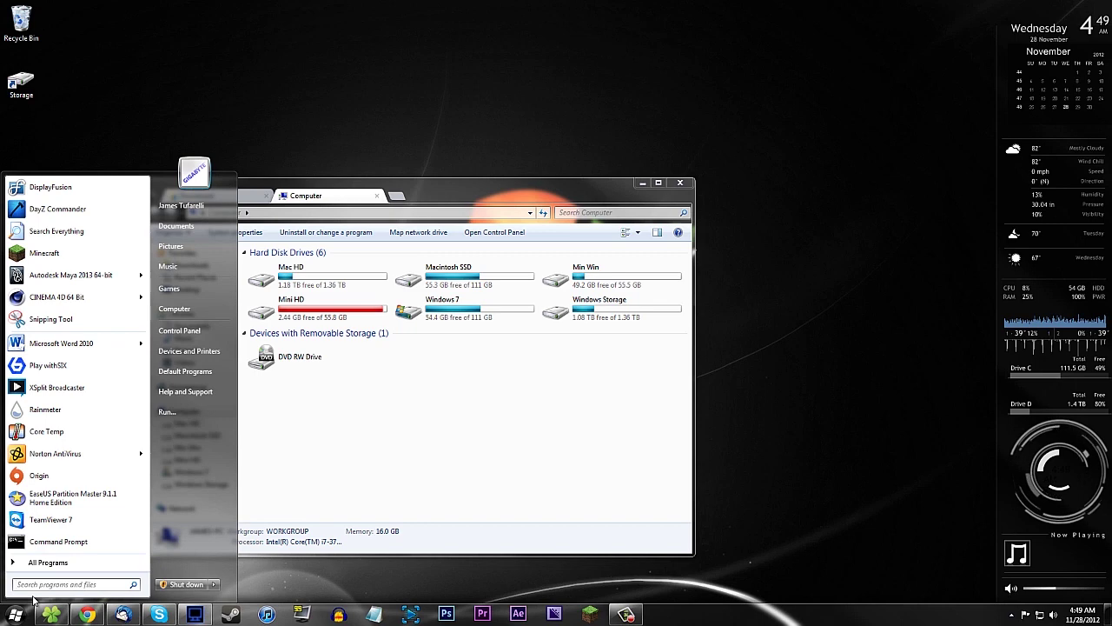
pyautogui.write('%a')
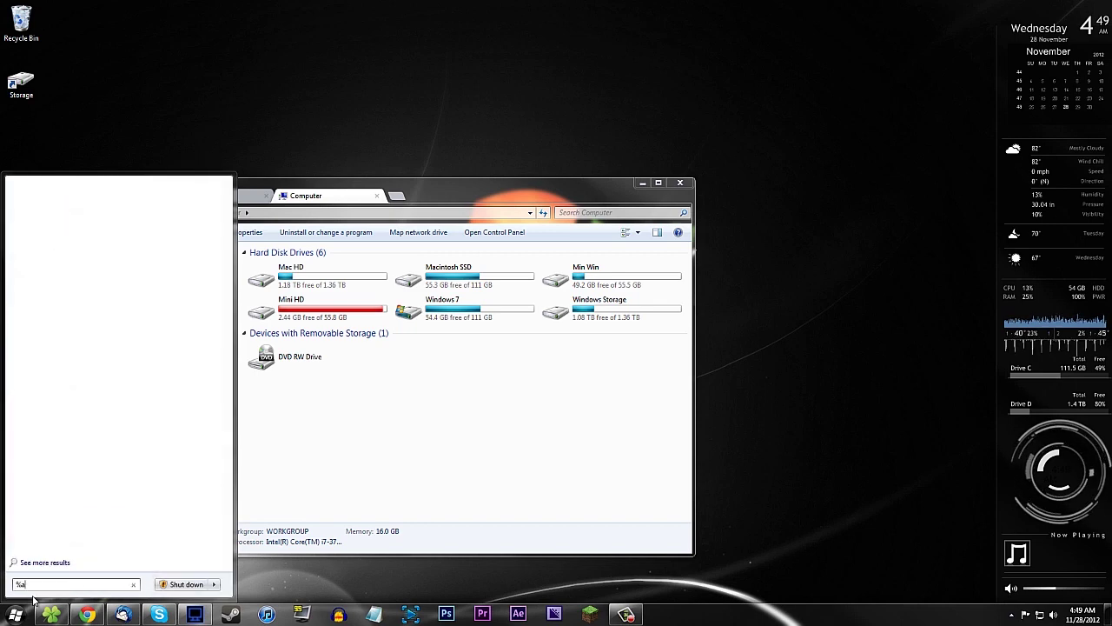
pyautogui.write('ppda')
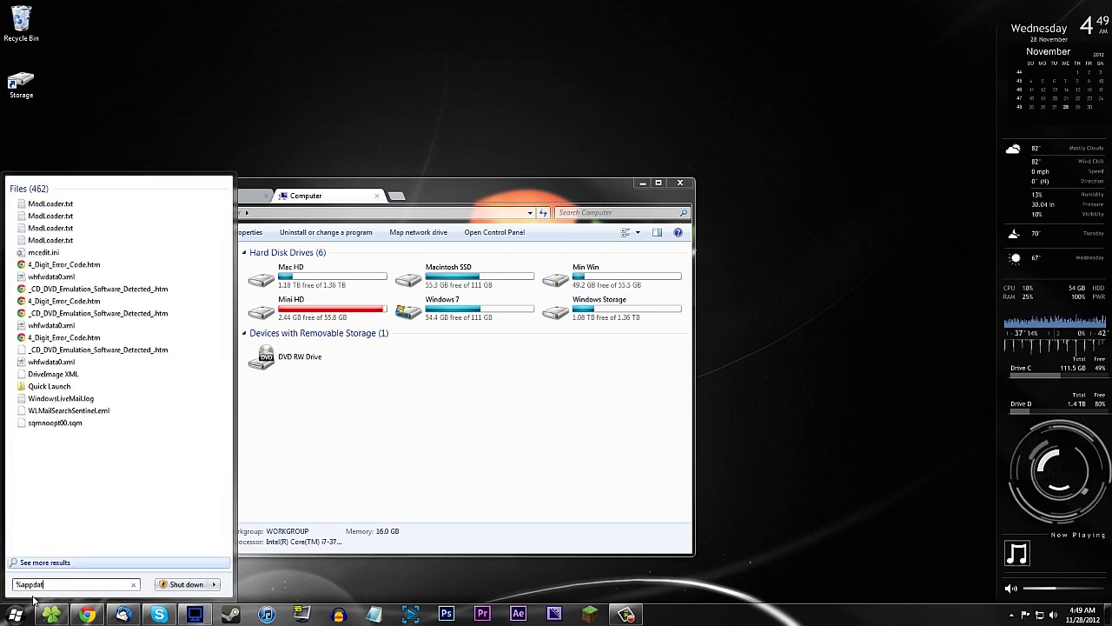
pyautogui.write('ta%')
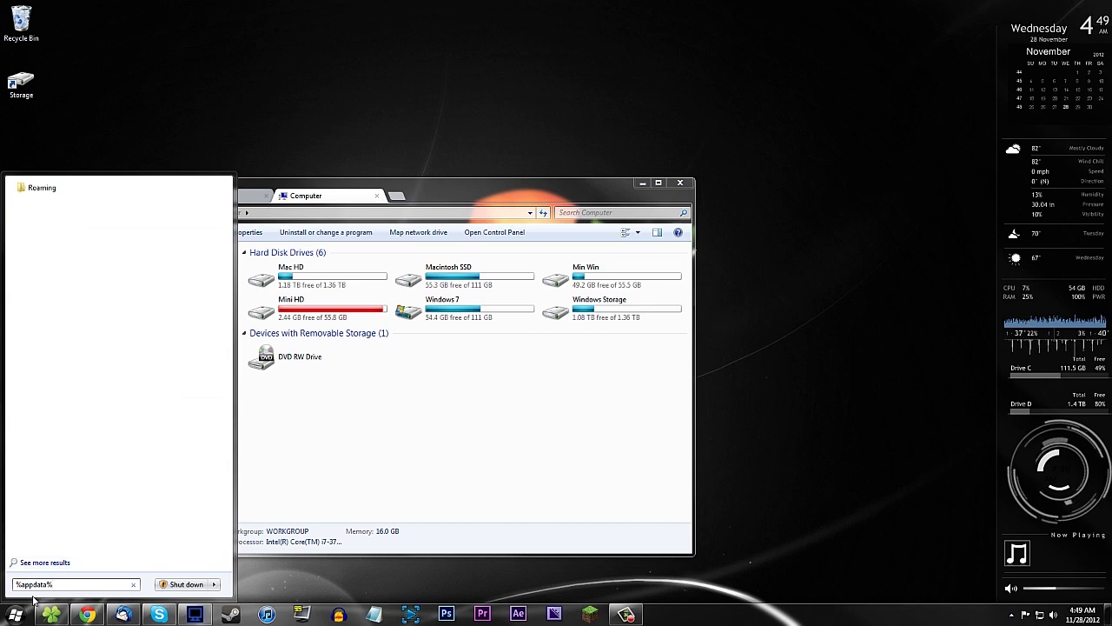
pyautogui.press('Return')
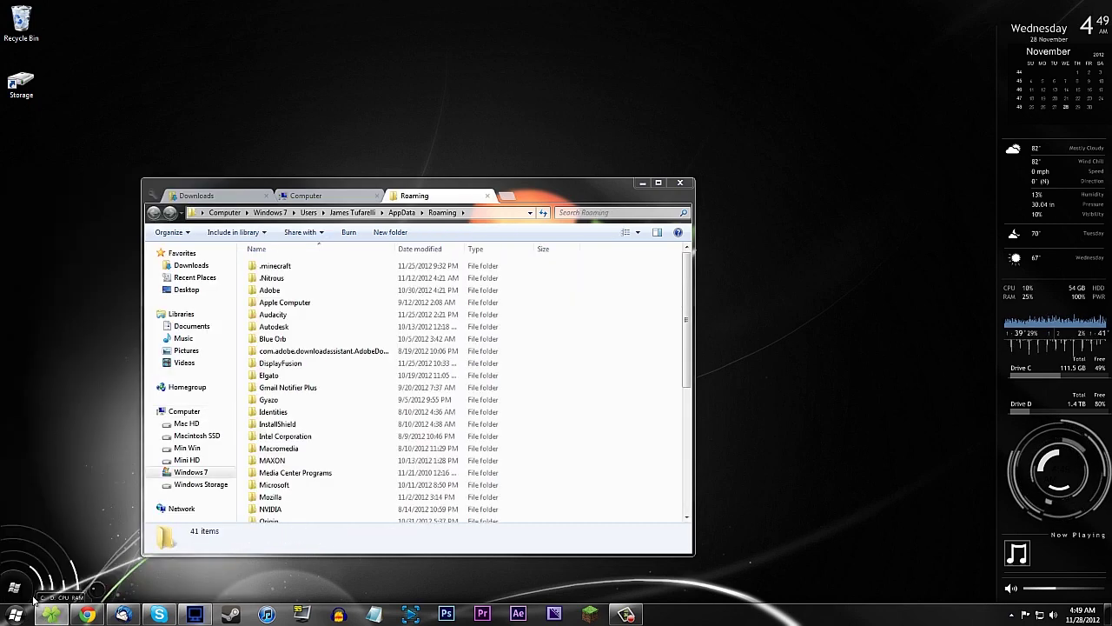
# - Open the Roaming folder a second time through the Run dialog and close the duplicate Roaming tab
pyautogui.click(26, 611)
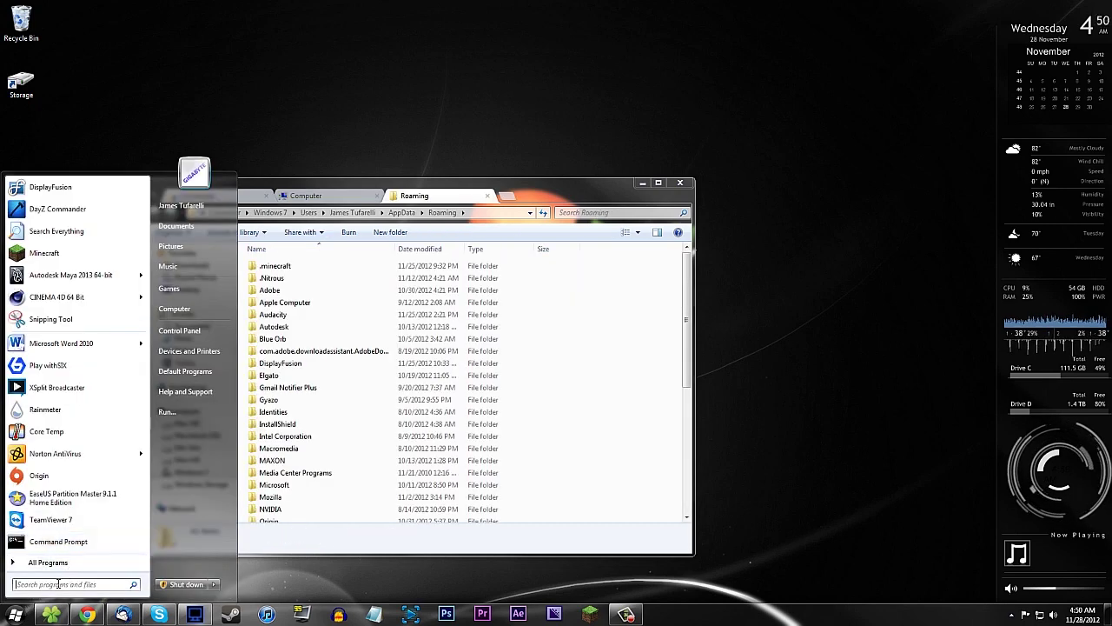
pyautogui.click(188, 413)
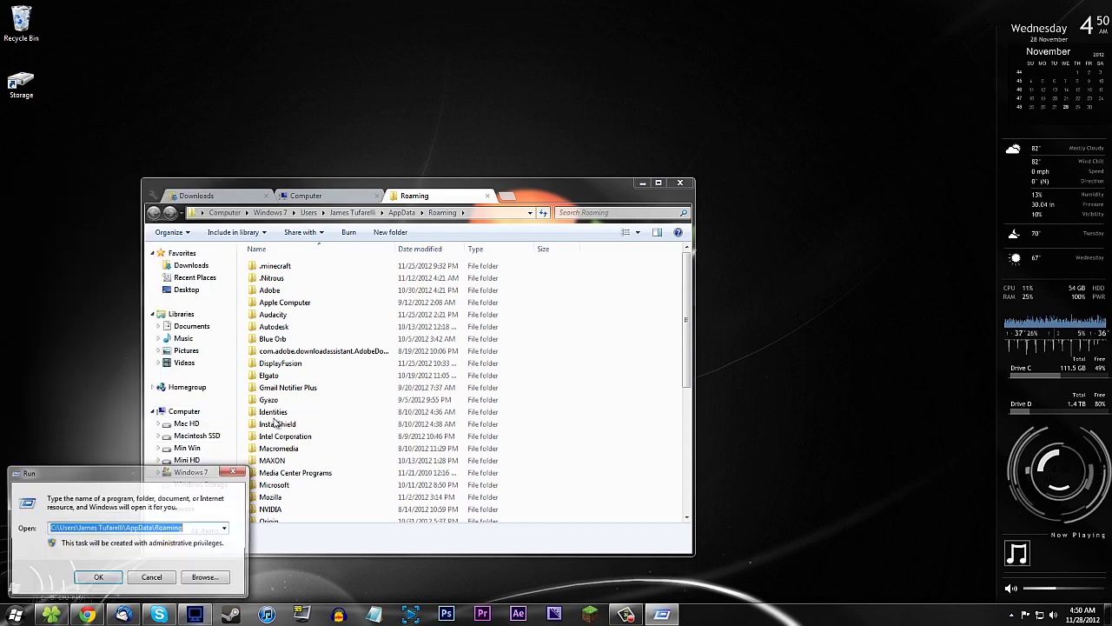
pyautogui.moveTo(194, 527); pyautogui.dragTo(42, 522)
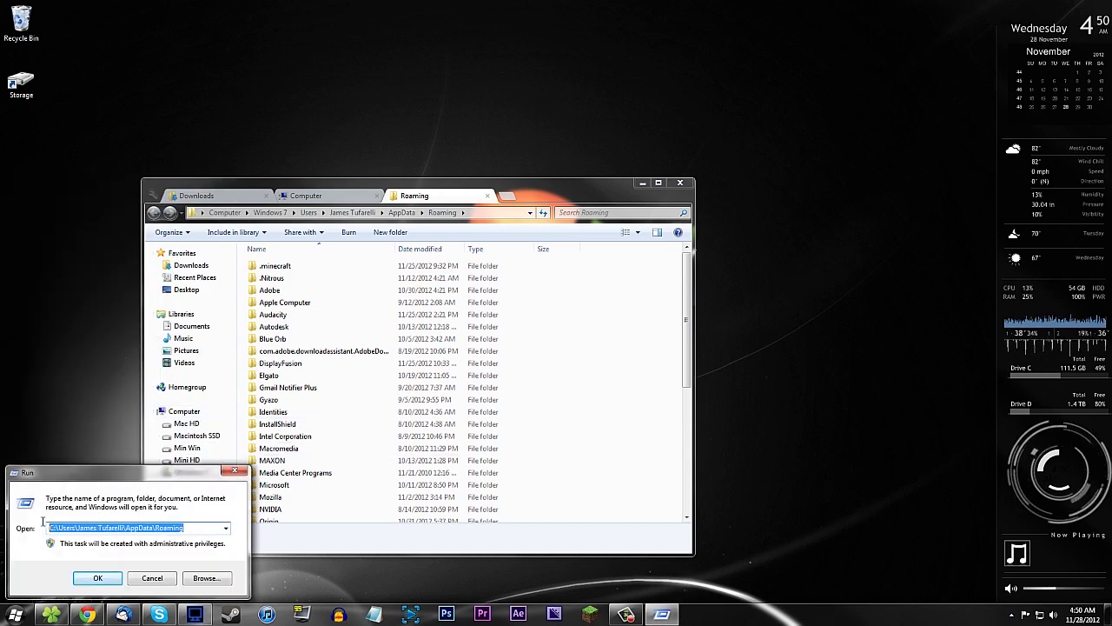
pyautogui.click(96, 577)
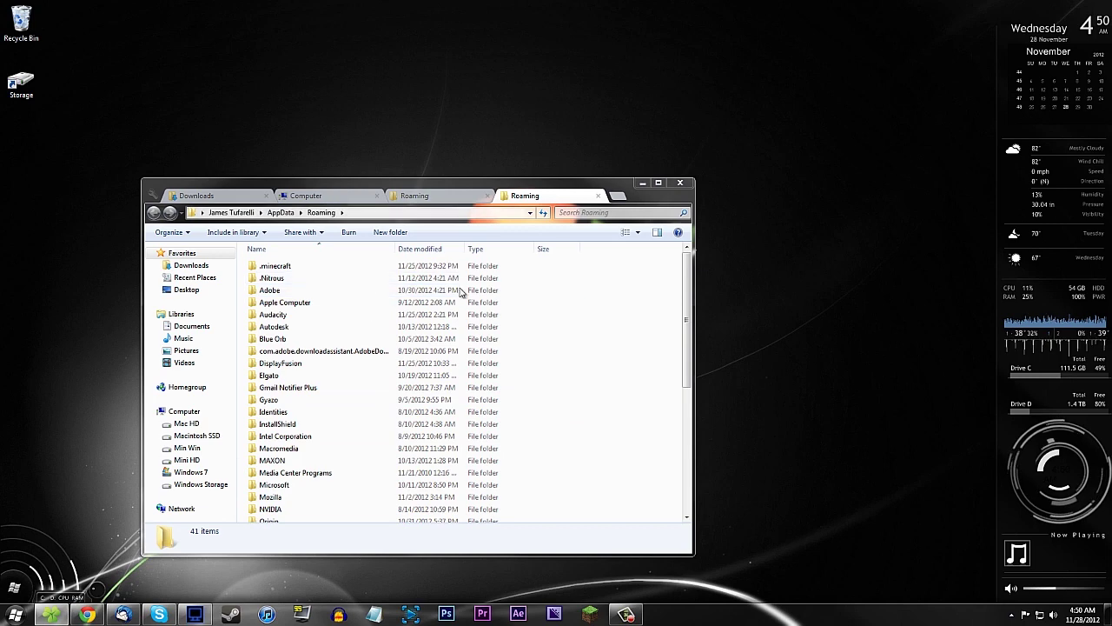
pyautogui.click(487, 197)
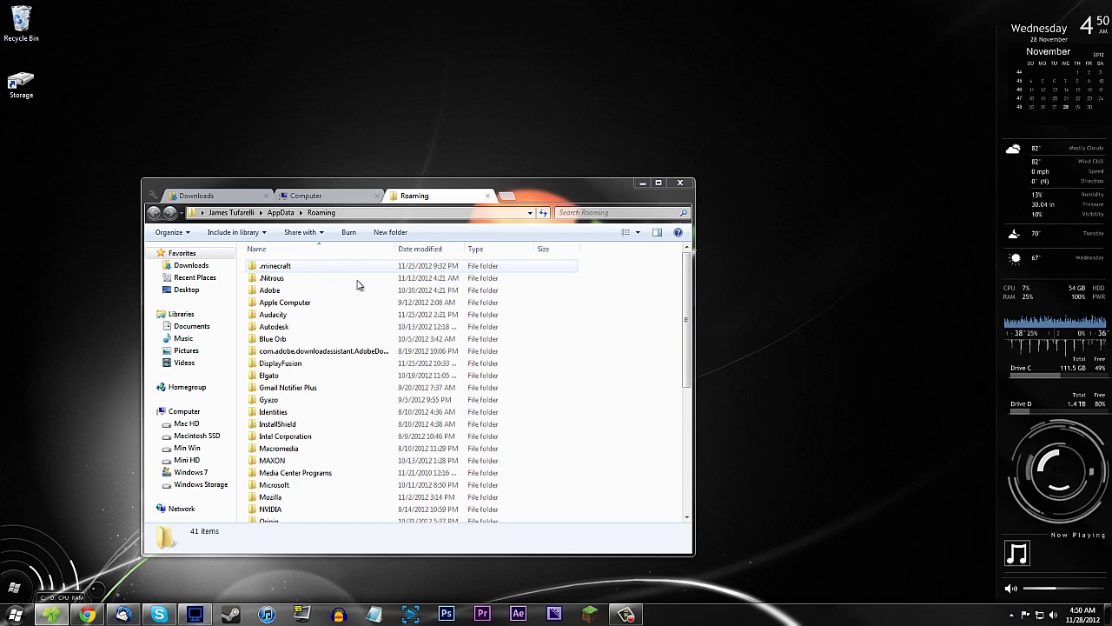
# - Copy the .minecraft folder from Roaming to the desktop as a backup and place the copy below the Storage icon
pyautogui.click(274, 268)
pyautogui.rightClick(274, 268)
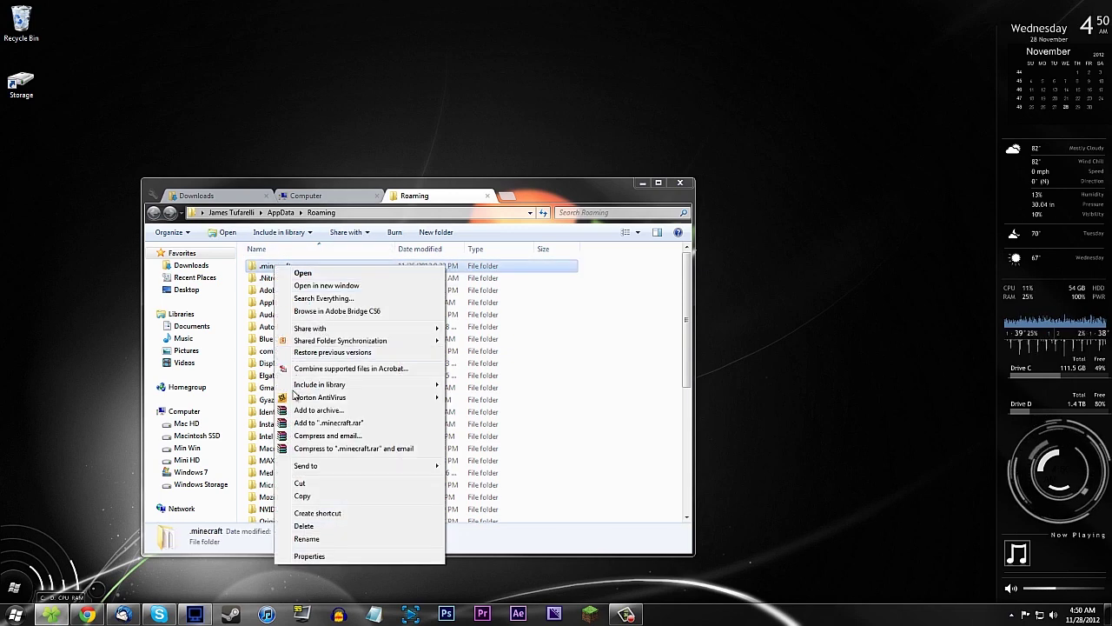
pyautogui.click(309, 497)
pyautogui.rightClick(49, 131)
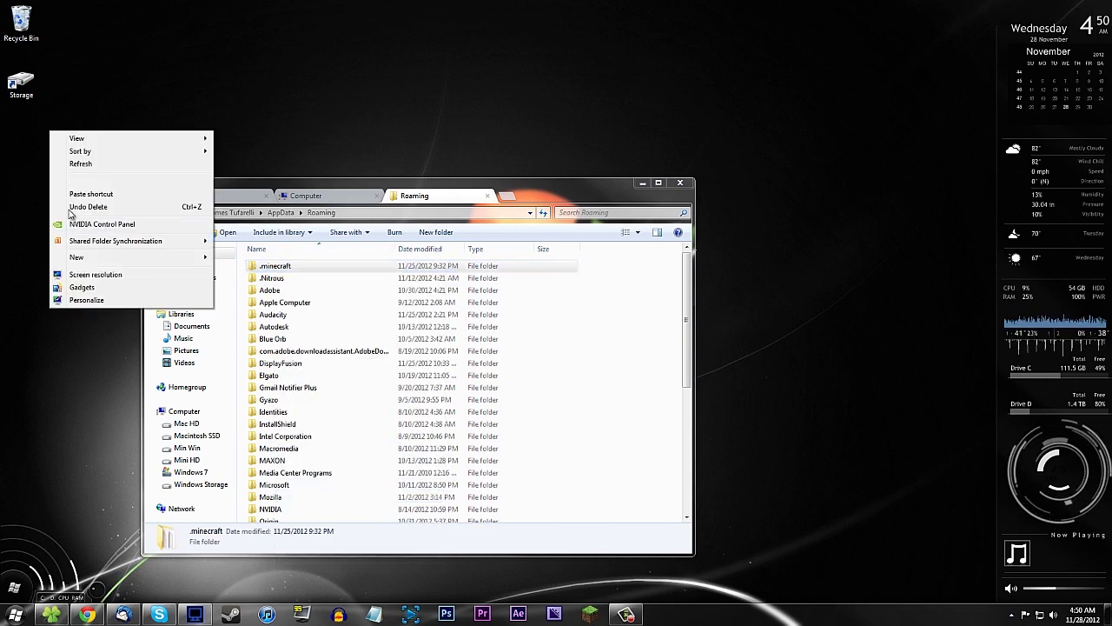
pyautogui.click(116, 165)
pyautogui.rightClick(79, 154)
pyautogui.click(108, 212)
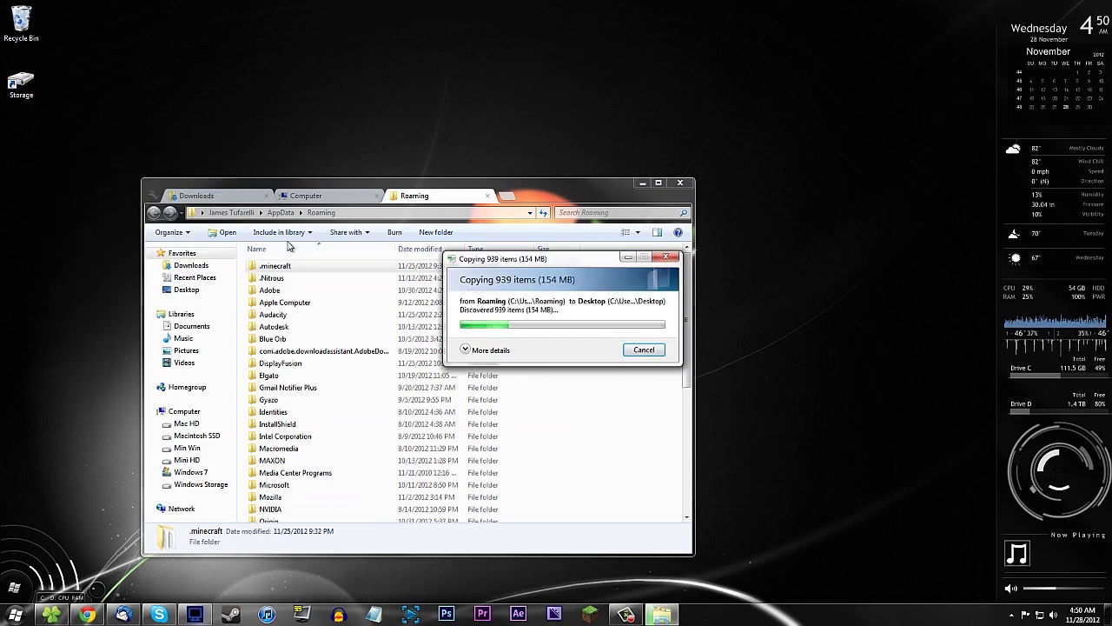
pyautogui.moveTo(65, 132); pyautogui.dragTo(23, 136)
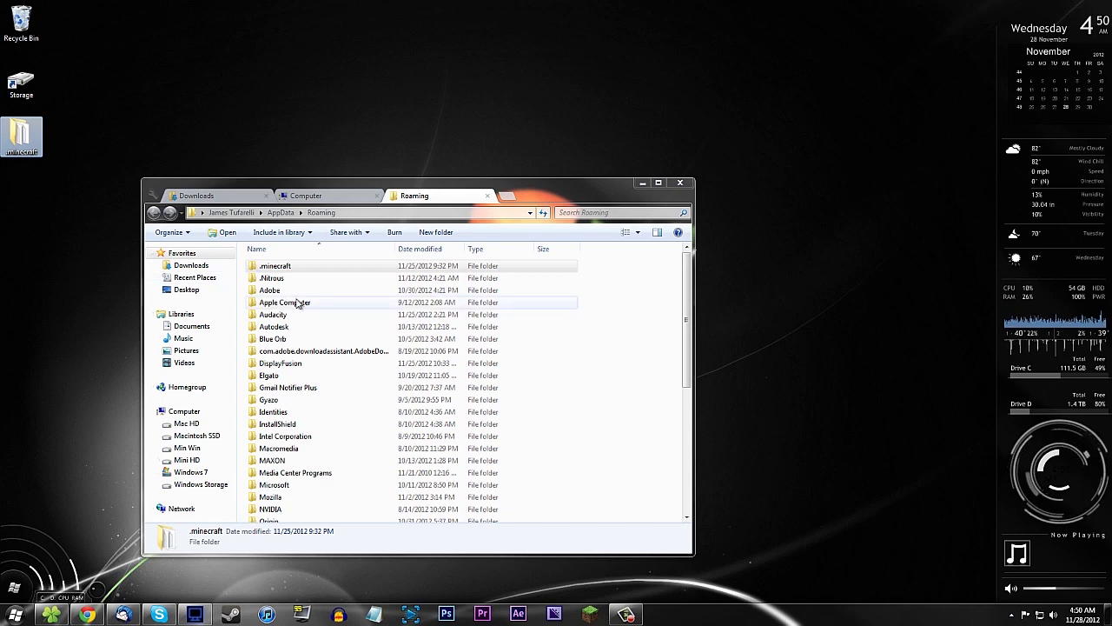
# - Open the .minecraft folder in Roaming, shift the Explorer window toward the screen corner and move the bin folder to the Recycle Bin
pyautogui.doubleClick(283, 266)
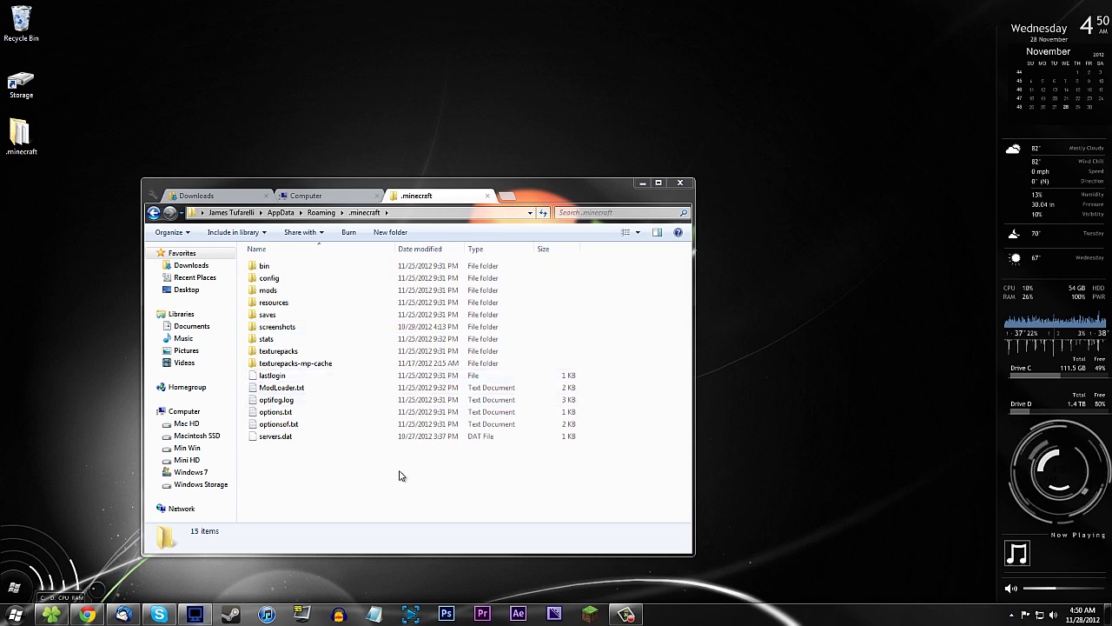
pyautogui.click(590, 615)
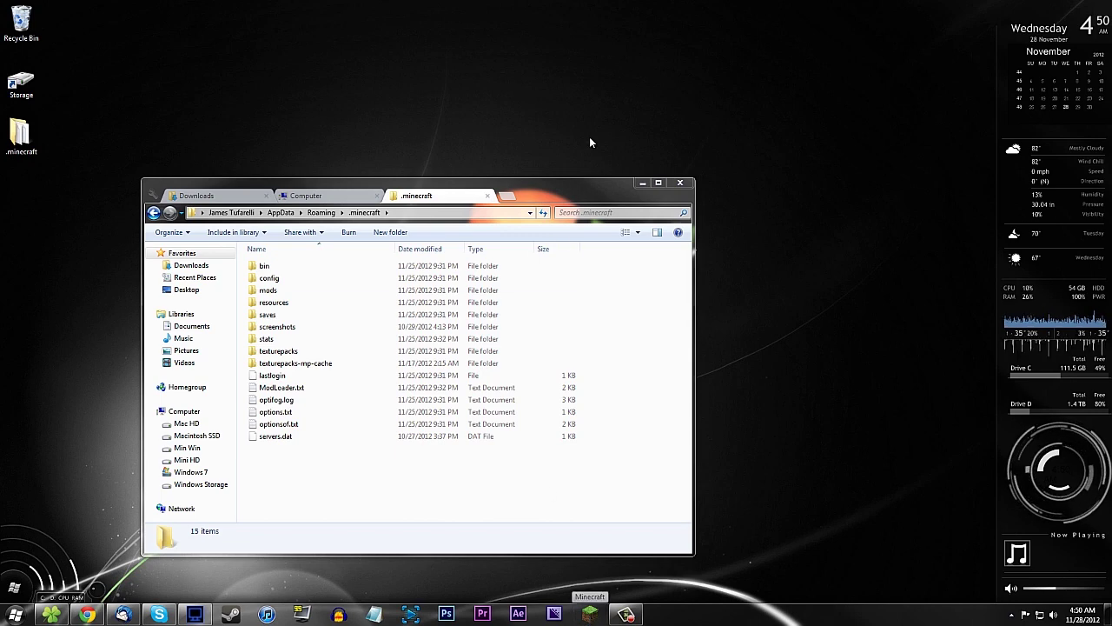
pyautogui.moveTo(517, 202); pyautogui.dragTo(404, 247)
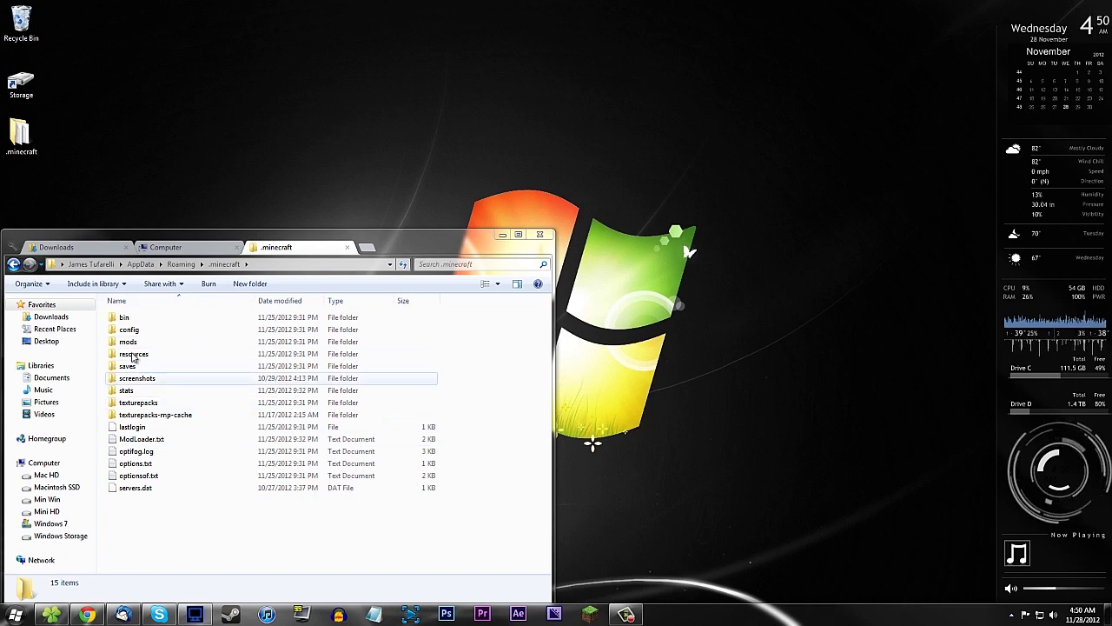
pyautogui.moveTo(124, 318); pyautogui.dragTo(29, 29)
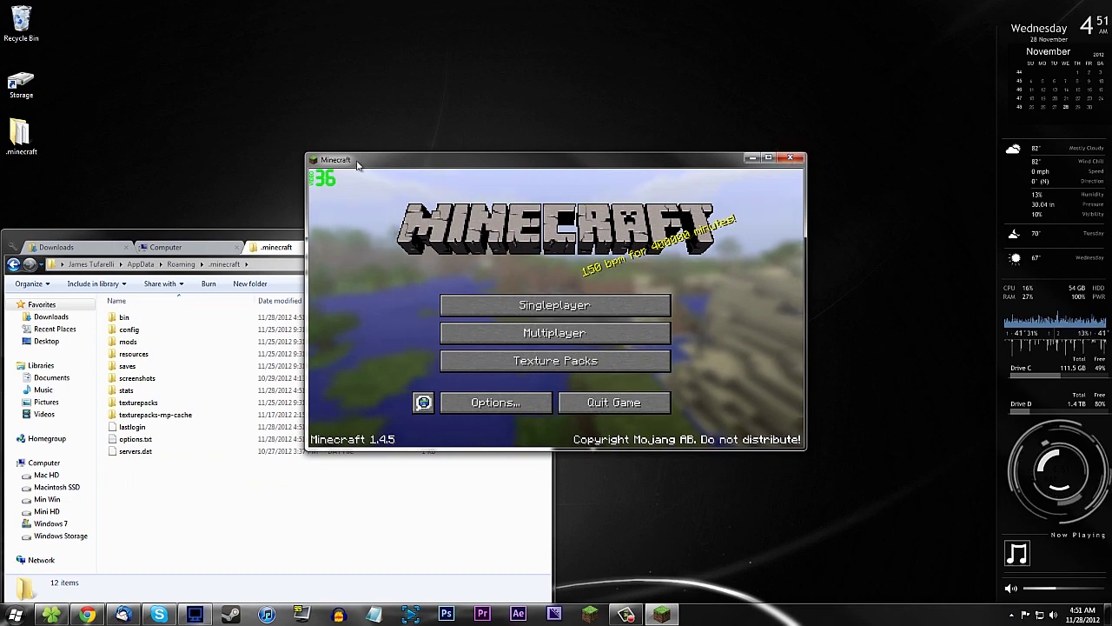
# - Move the Minecraft window clear of Explorer, close the game and open the bin folder inside .minecraft
pyautogui.moveTo(363, 164); pyautogui.dragTo(408, 184)
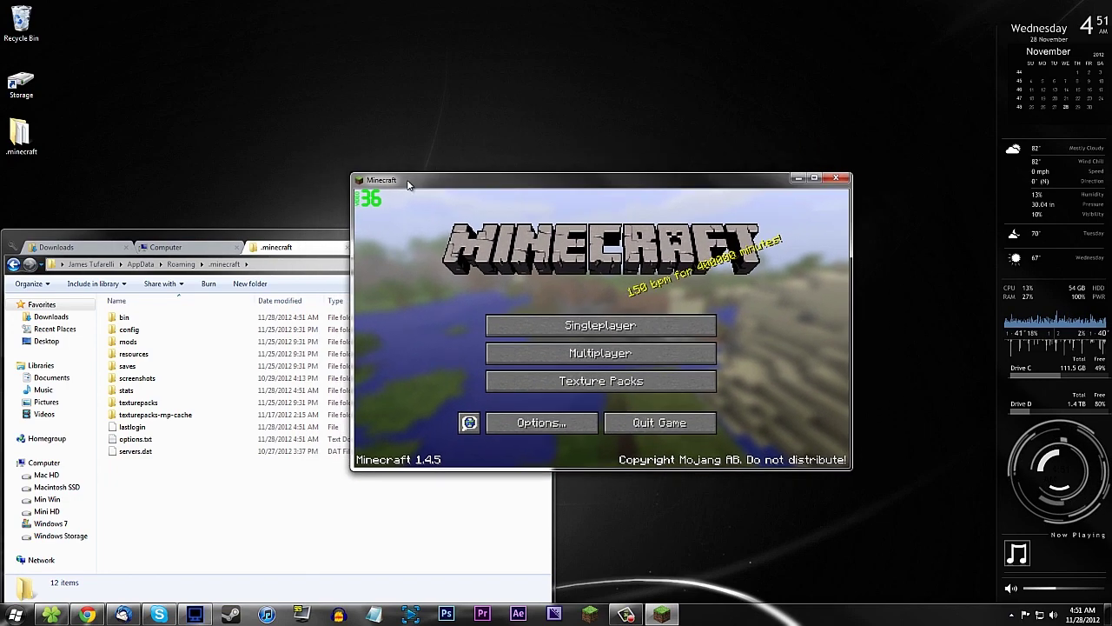
pyautogui.click(144, 318)
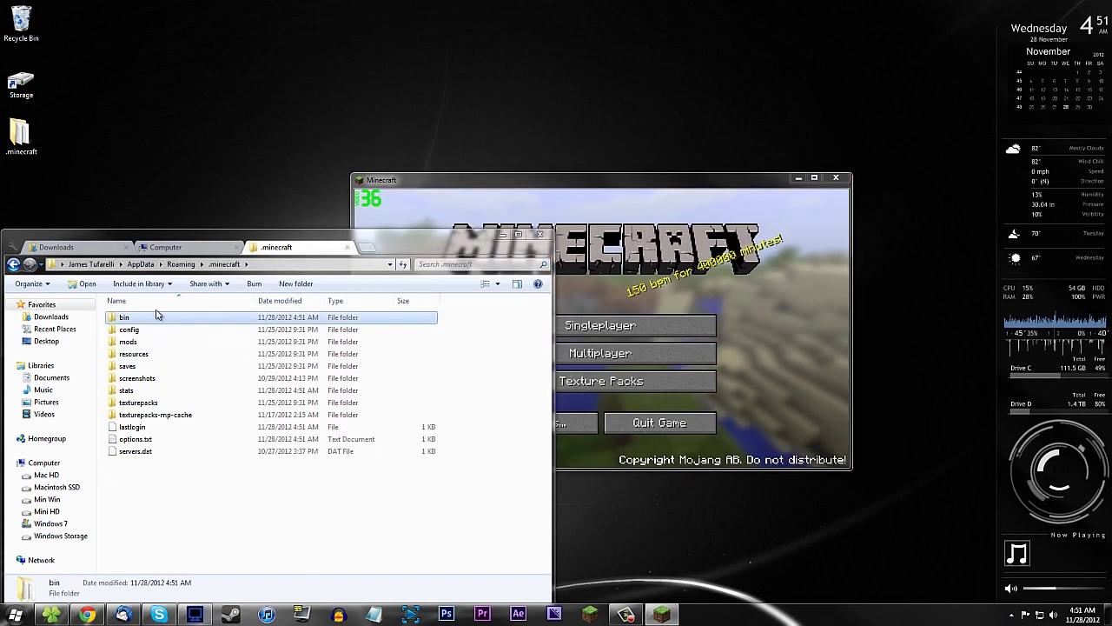
pyautogui.click(837, 178)
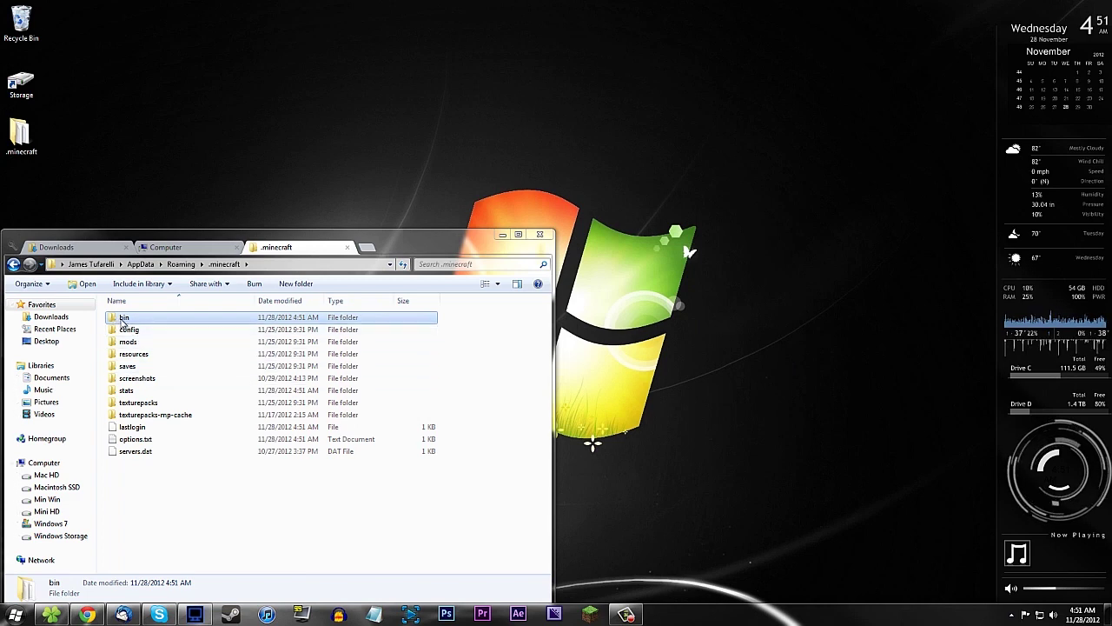
pyautogui.doubleClick(121, 319)
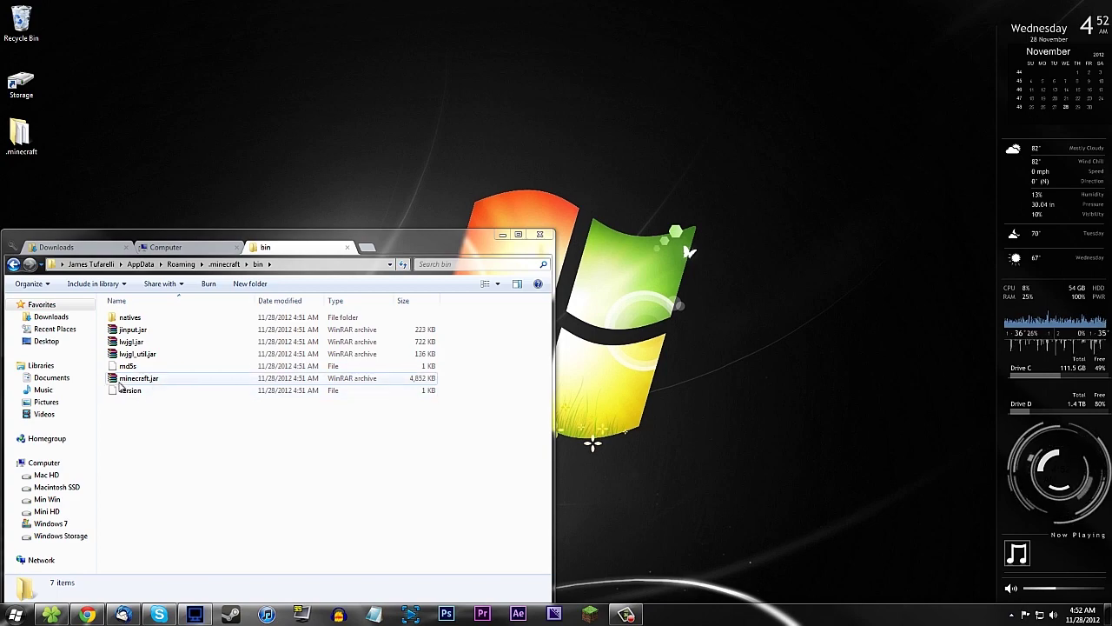
# - View minecraft.jar in WinRAR, close the archive and check which programs are offered for opening the file
pyautogui.doubleClick(126, 380)
pyautogui.moveTo(399, 245); pyautogui.dragTo(632, 132)
pyautogui.click(739, 124)
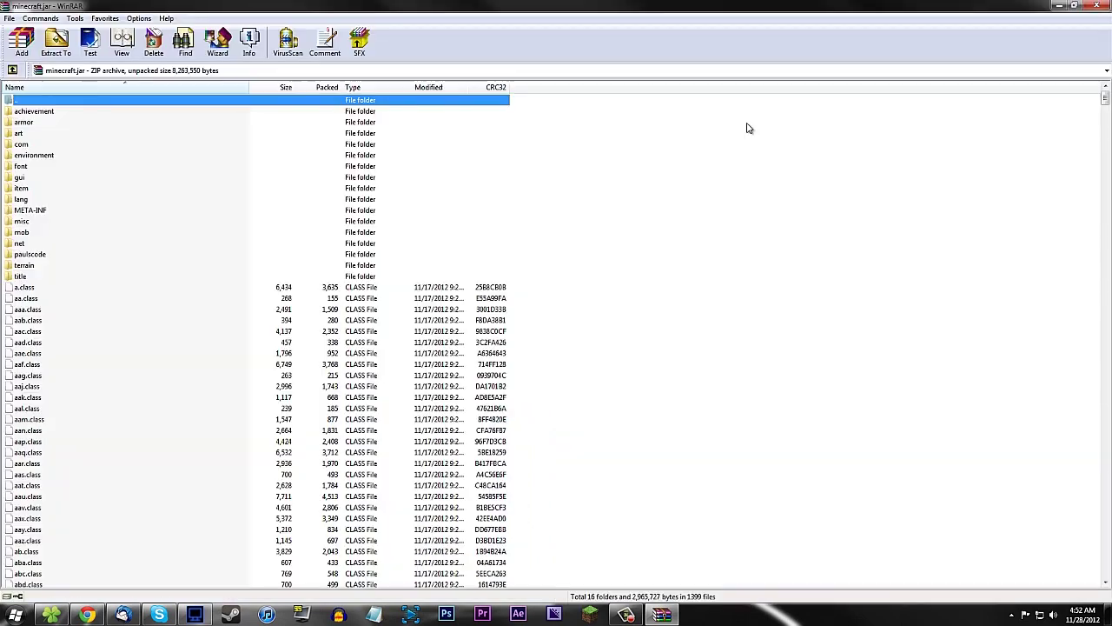
pyautogui.click(1086, 7)
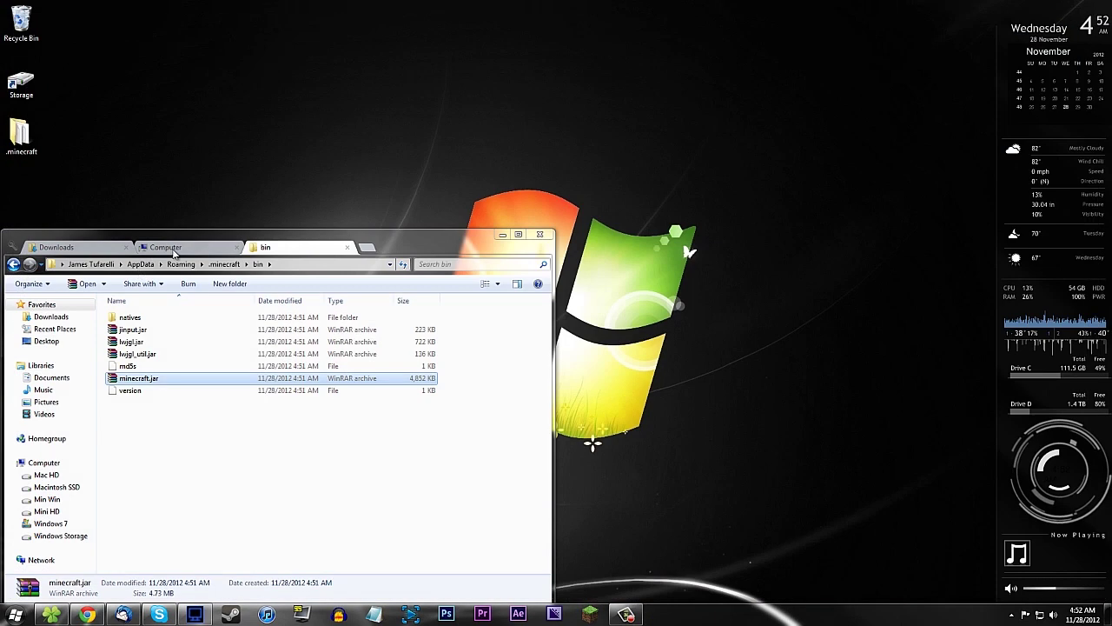
pyautogui.rightClick(140, 386)
pyautogui.moveTo(195, 223)
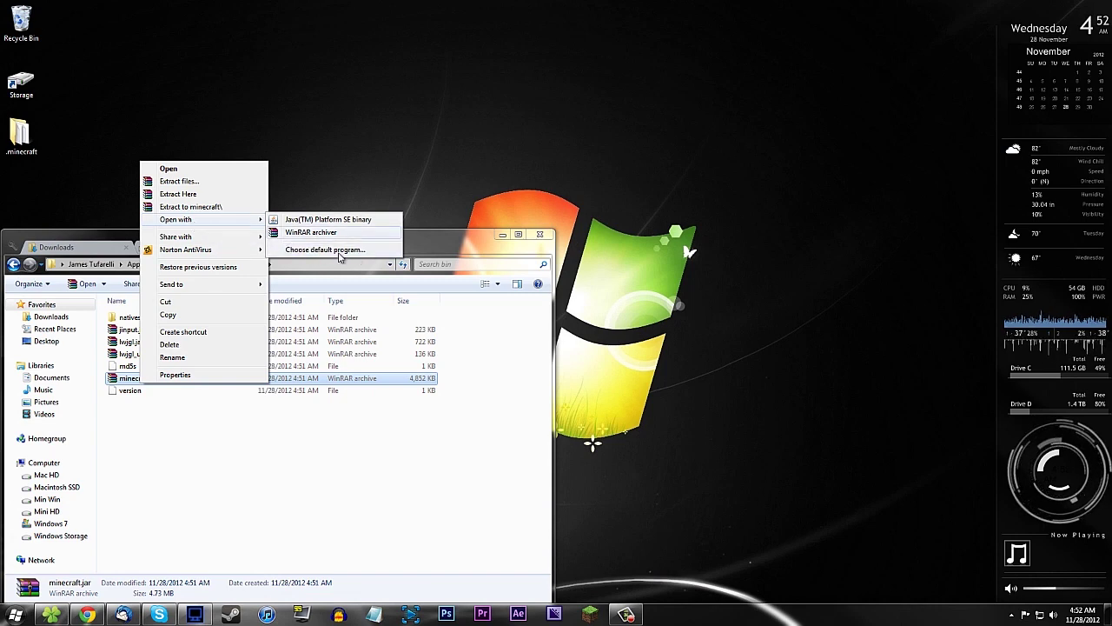
pyautogui.click(191, 437)
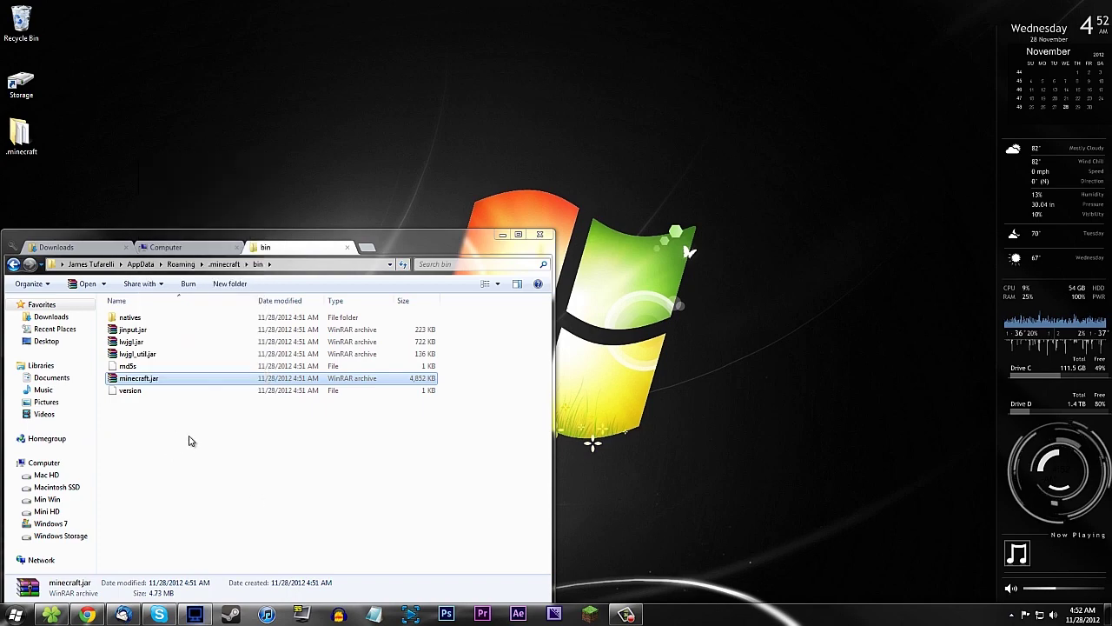
# - Open minecraft.jar in WinRAR, place its window beside Explorer and show the Downloads folder in Explorer
pyautogui.doubleClick(129, 379)
pyautogui.moveTo(887, 5); pyautogui.dragTo(631, 96)
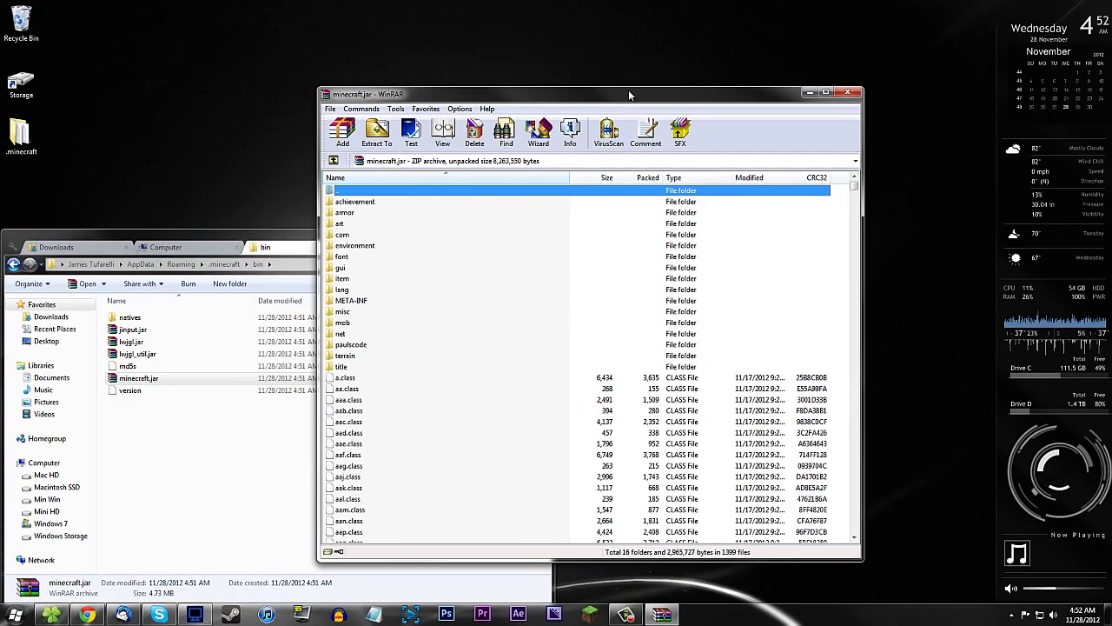
pyautogui.click(56, 247)
pyautogui.moveTo(361, 375); pyautogui.dragTo(128, 339)
pyautogui.click(344, 335)
pyautogui.moveTo(498, 100); pyautogui.dragTo(556, 97)
# - Delete the META-INF folder from the minecraft.jar archive
pyautogui.click(416, 296)
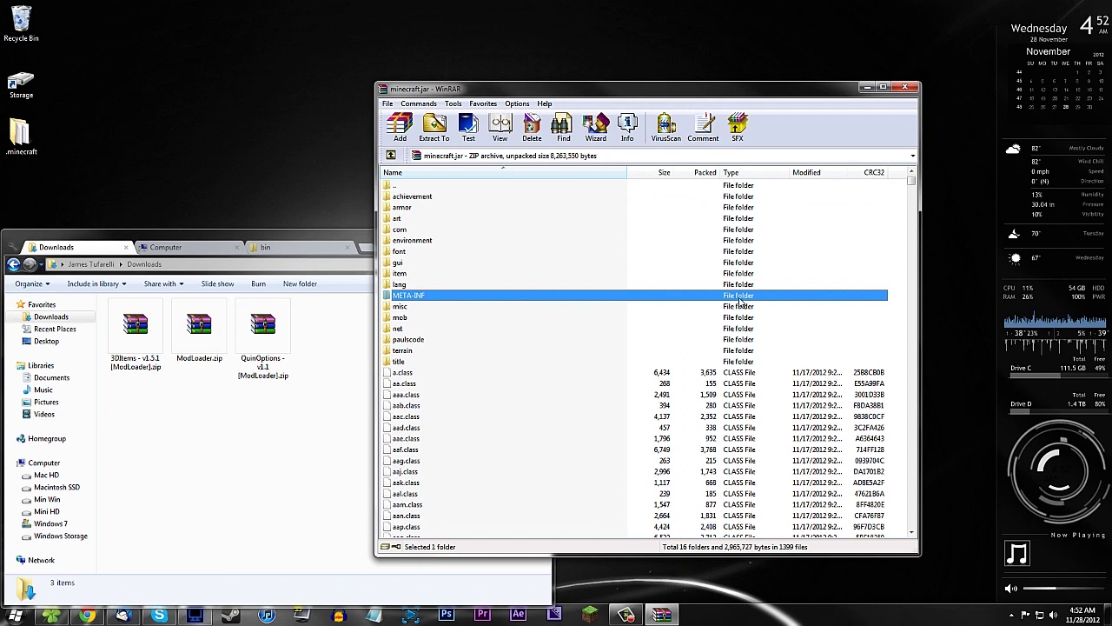
pyautogui.click(529, 132)
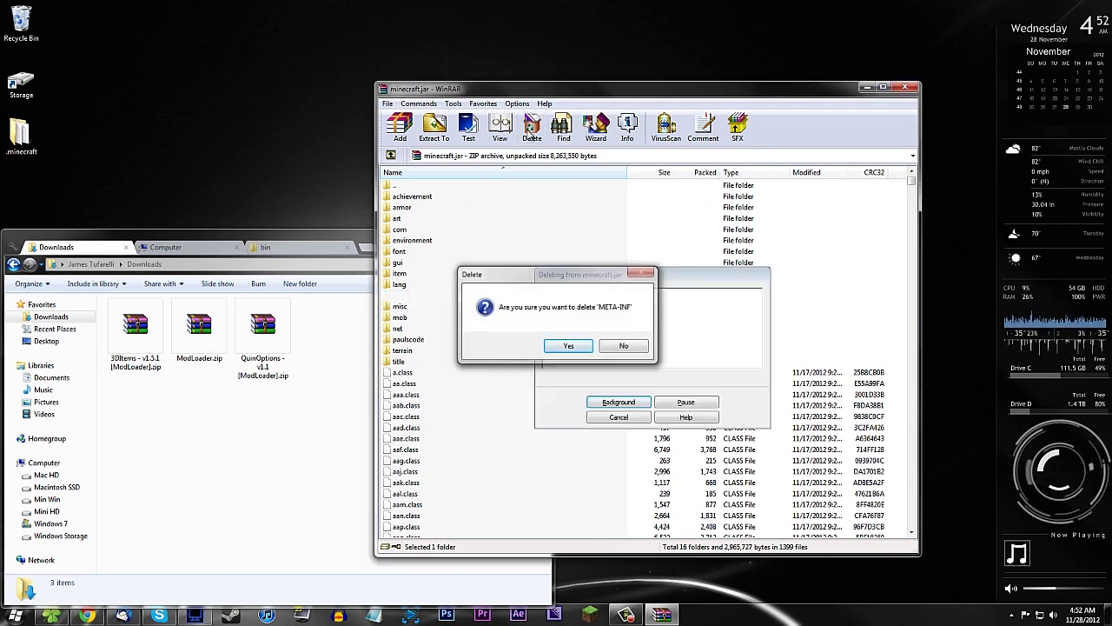
pyautogui.press('Return')
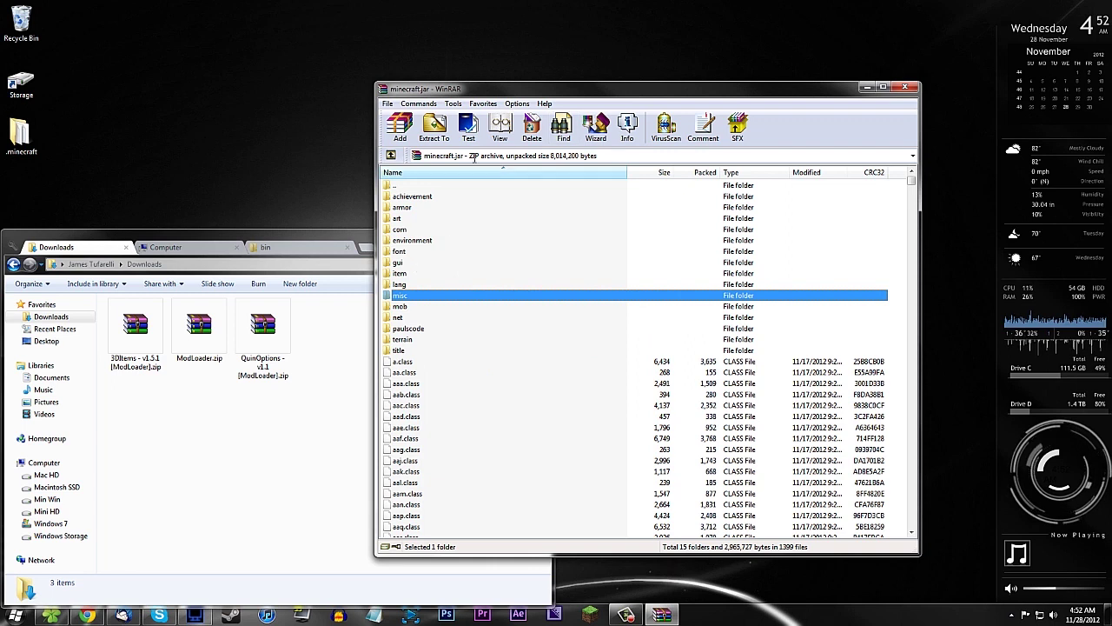
pyautogui.click(397, 373)
pyautogui.click(406, 250)
pyautogui.click(412, 185)
pyautogui.click(448, 383)
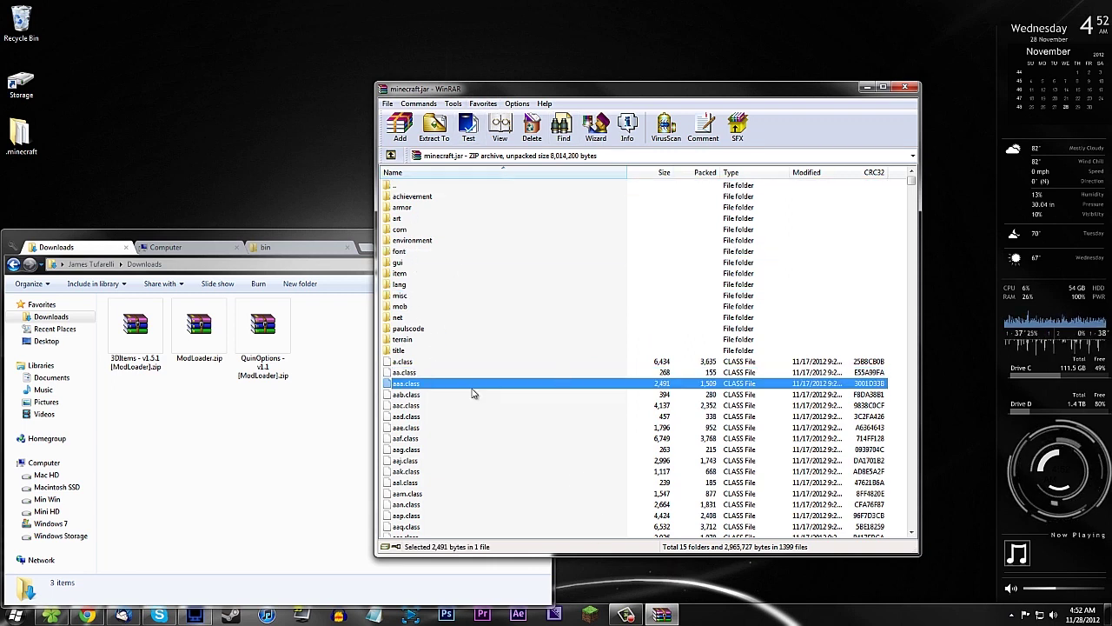
# - Open ModLoader.zip from Downloads in WinRAR, select all of its files and move its window beside minecraft.jar
pyautogui.click(274, 498)
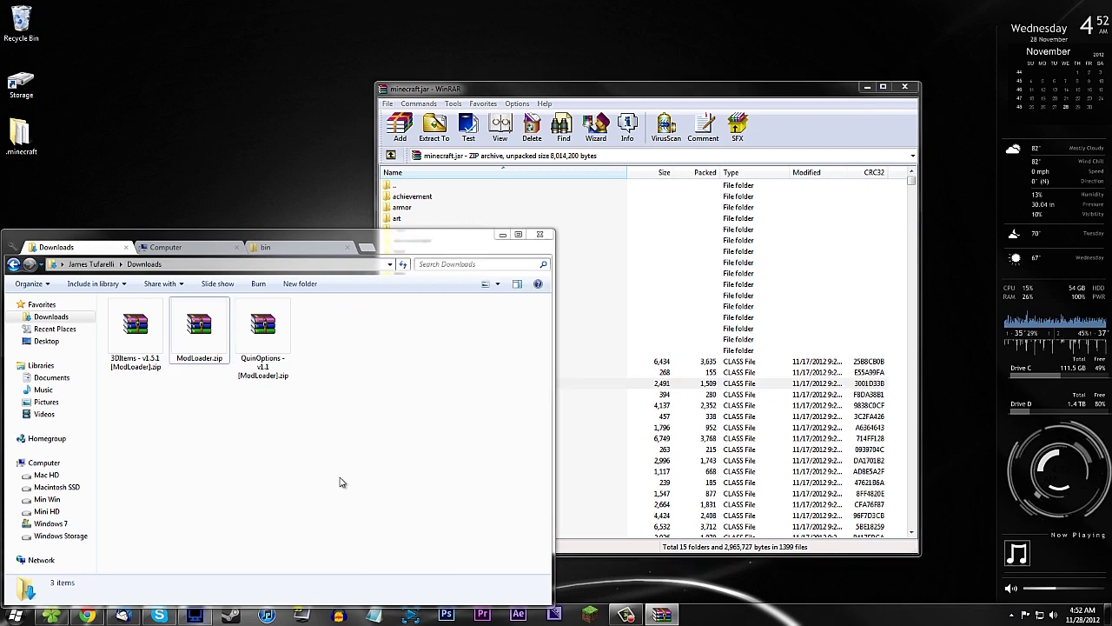
pyautogui.doubleClick(218, 331)
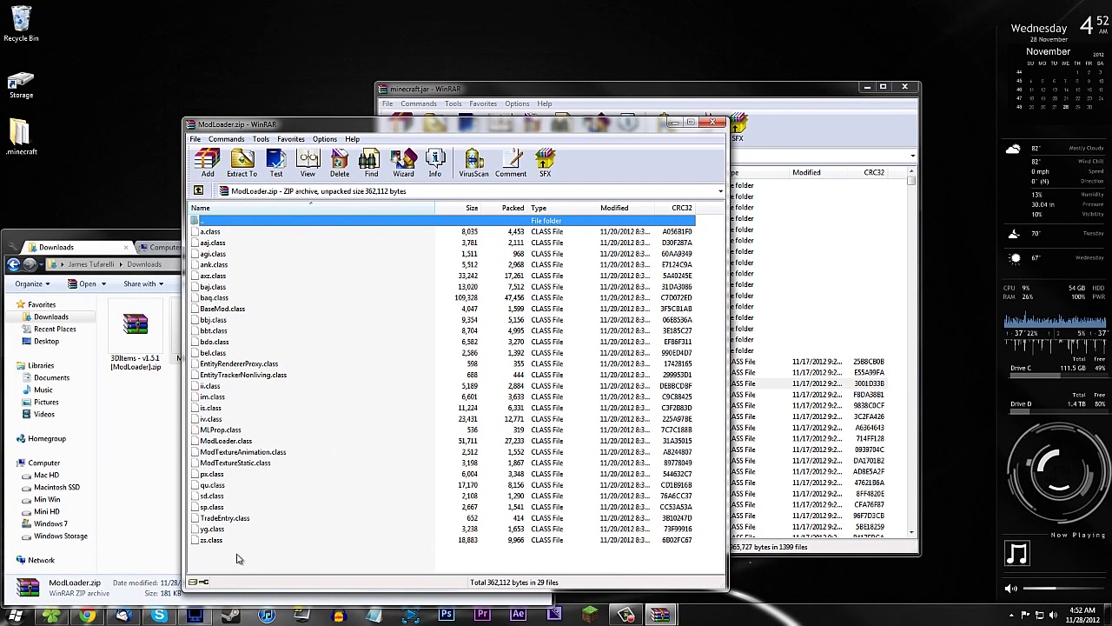
pyautogui.moveTo(239, 558); pyautogui.dragTo(207, 176)
pyautogui.click(199, 137)
pyautogui.moveTo(214, 141)
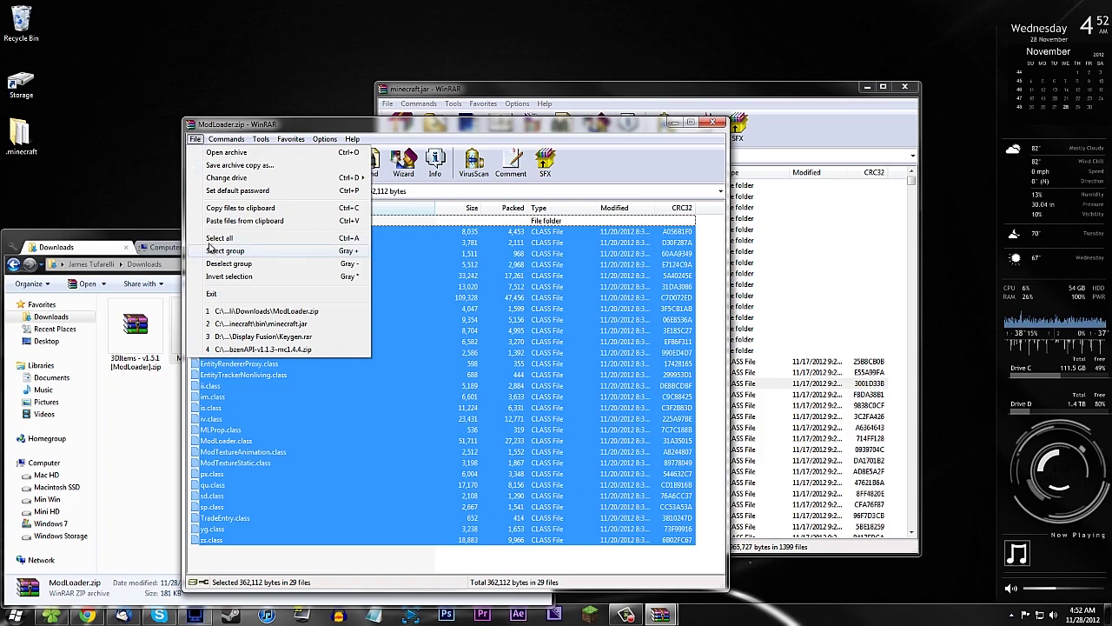
pyautogui.click(210, 242)
pyautogui.moveTo(353, 127); pyautogui.dragTo(179, 188)
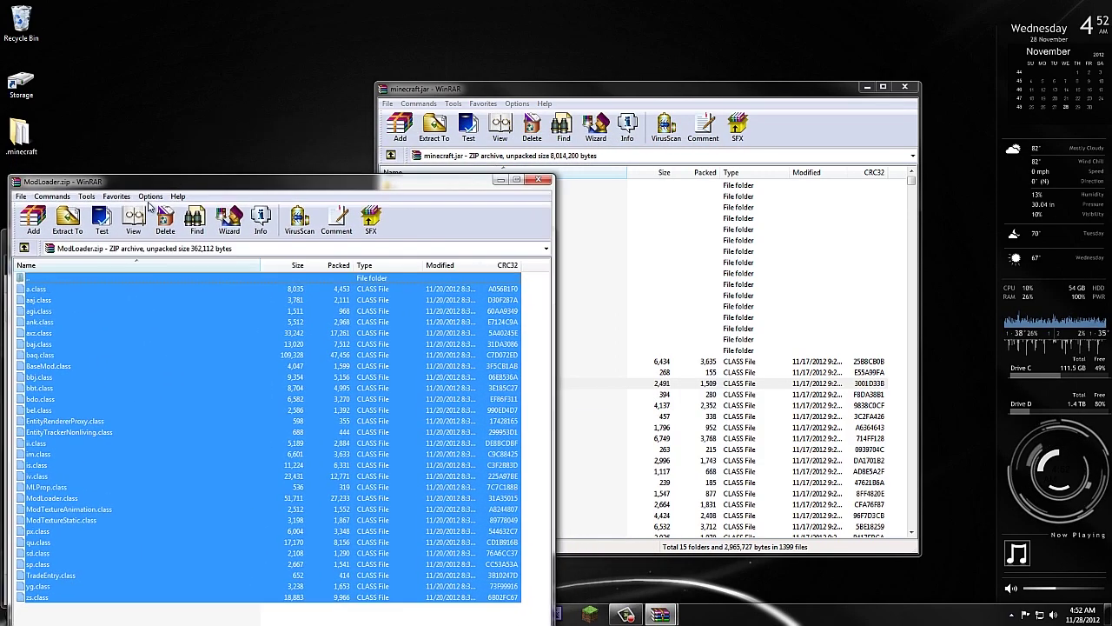
# - Add the selected ModLoader class files to minecraft.jar using the "Add and replace files" update mode
pyautogui.moveTo(46, 299); pyautogui.dragTo(237, 327)
pyautogui.moveTo(785, 276); pyautogui.dragTo(821, 288)
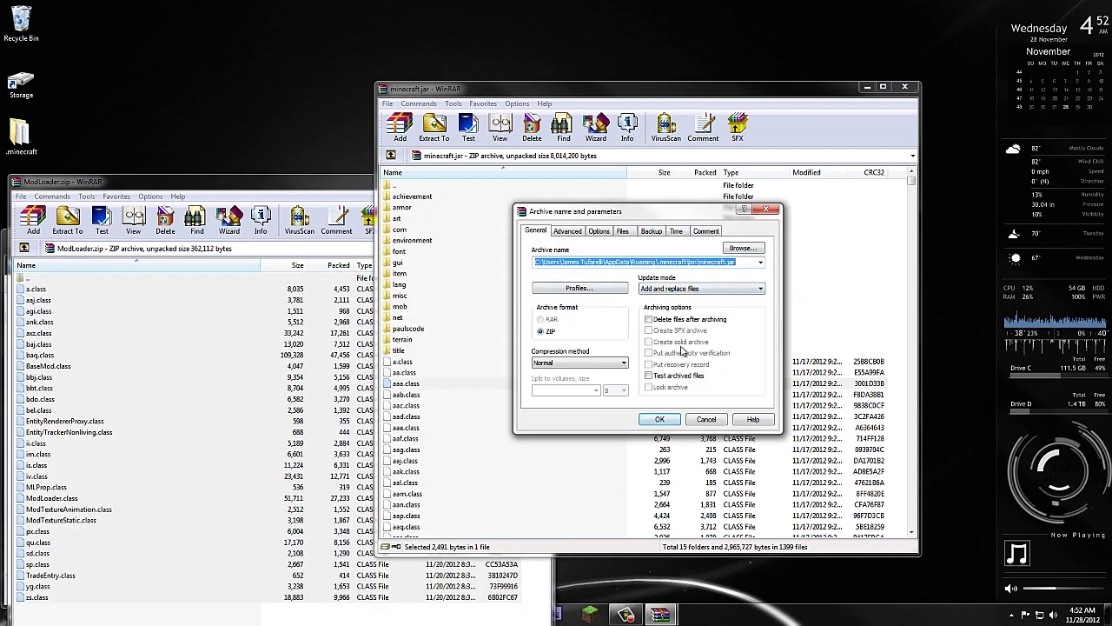
pyautogui.click(644, 290)
pyautogui.click(665, 298)
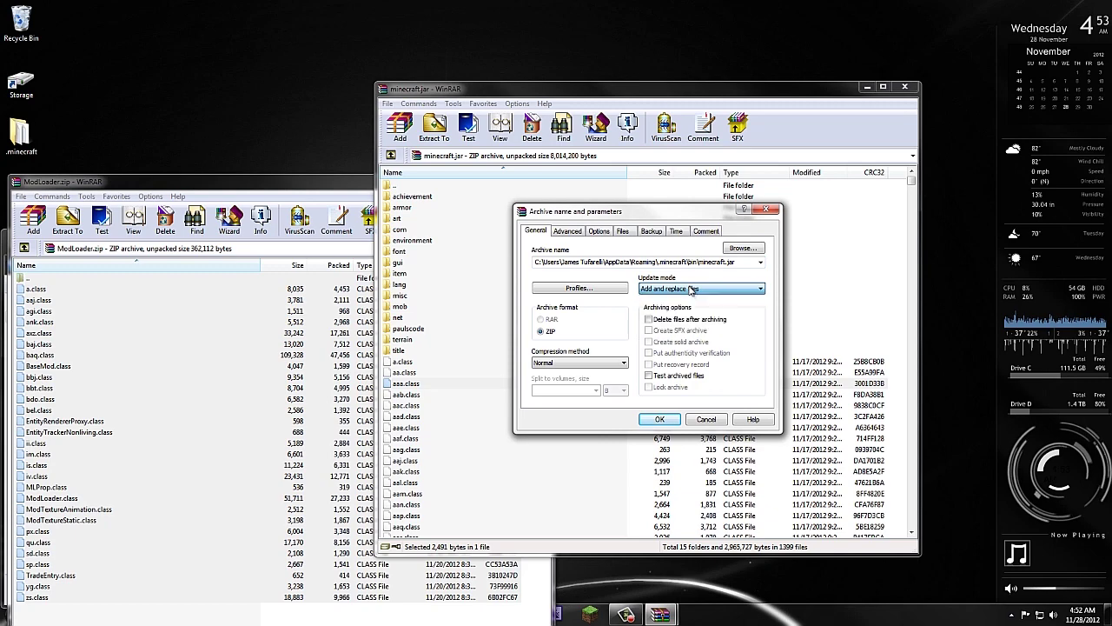
pyautogui.click(660, 419)
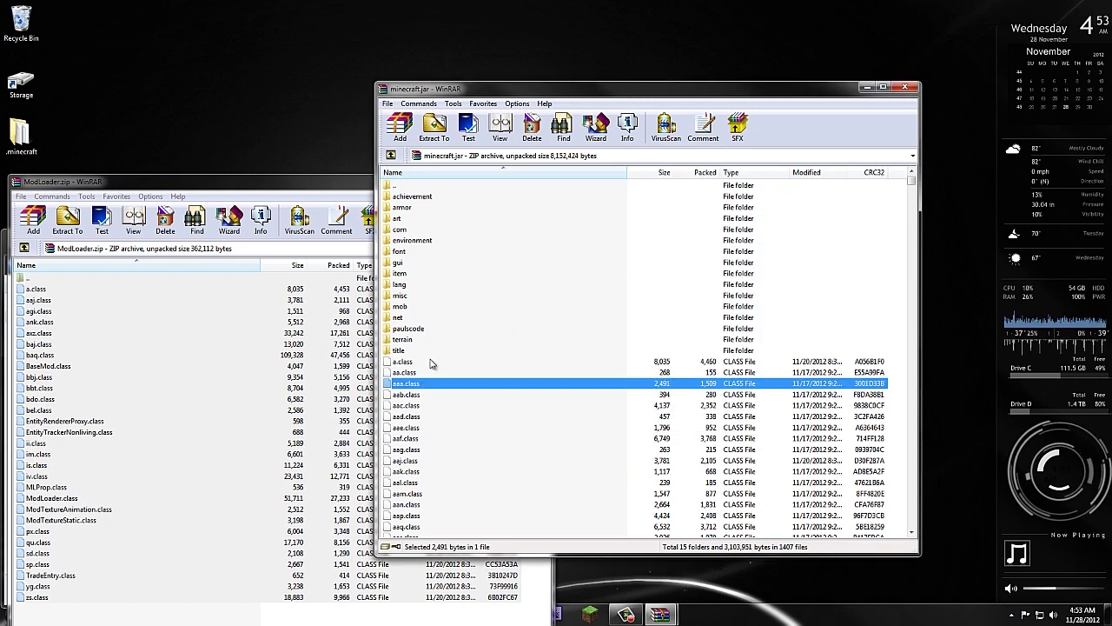
# - Close the ModLoader.zip archive and delete ModLoader.zip from the Downloads folder
pyautogui.click(326, 187)
pyautogui.click(540, 181)
pyautogui.moveTo(185, 412); pyautogui.dragTo(200, 315)
pyautogui.press('Delete')
pyautogui.press('Return')
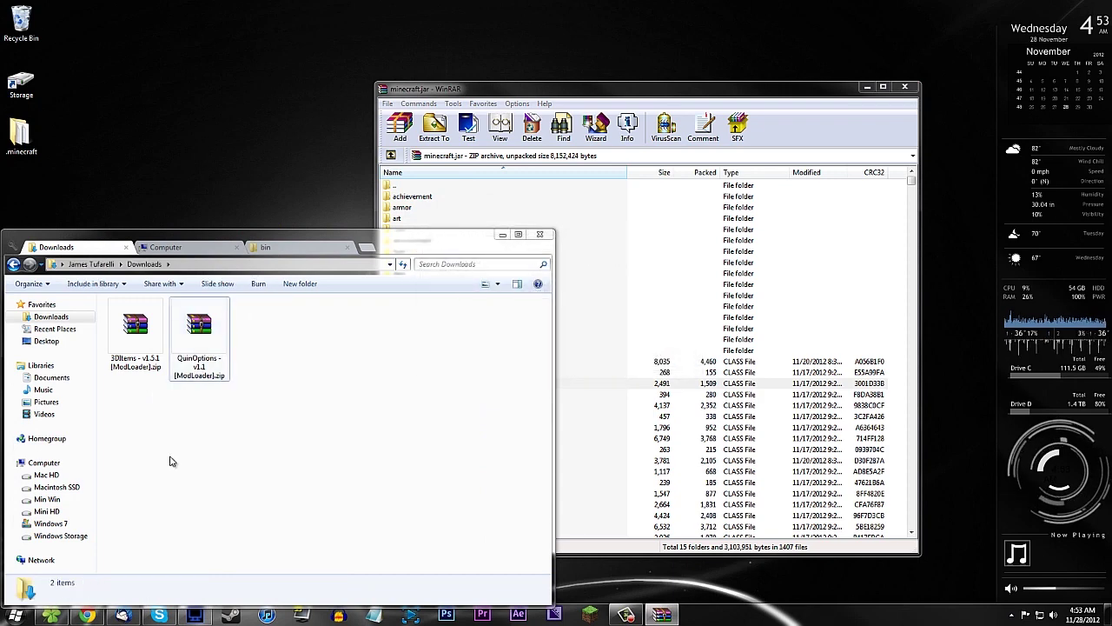
# - Add all contents of "QuinOptions - v1.1 [ModLoader].zip" to minecraft.jar with "Add and replace files", and close the QuinOptions archive
pyautogui.doubleClick(193, 345)
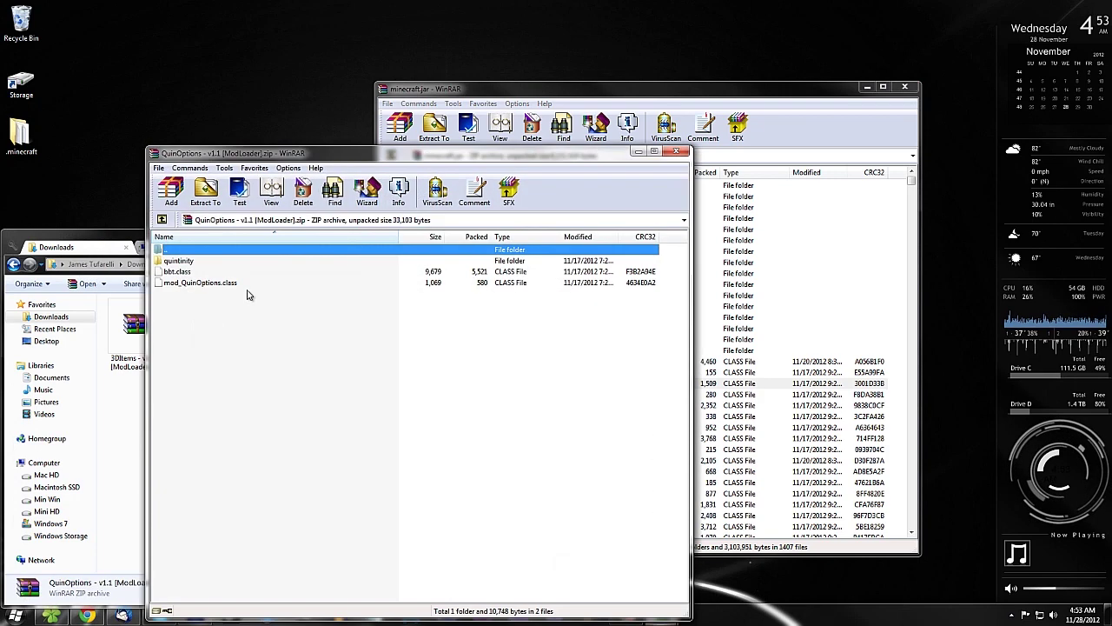
pyautogui.moveTo(269, 159); pyautogui.dragTo(243, 311)
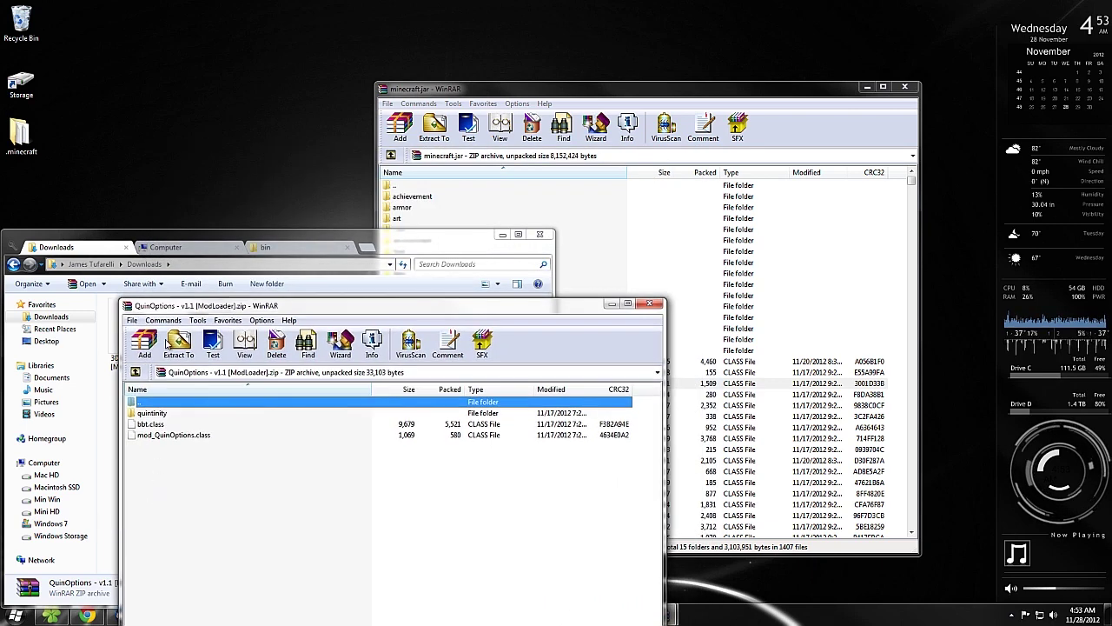
pyautogui.click(132, 320)
pyautogui.click(155, 419)
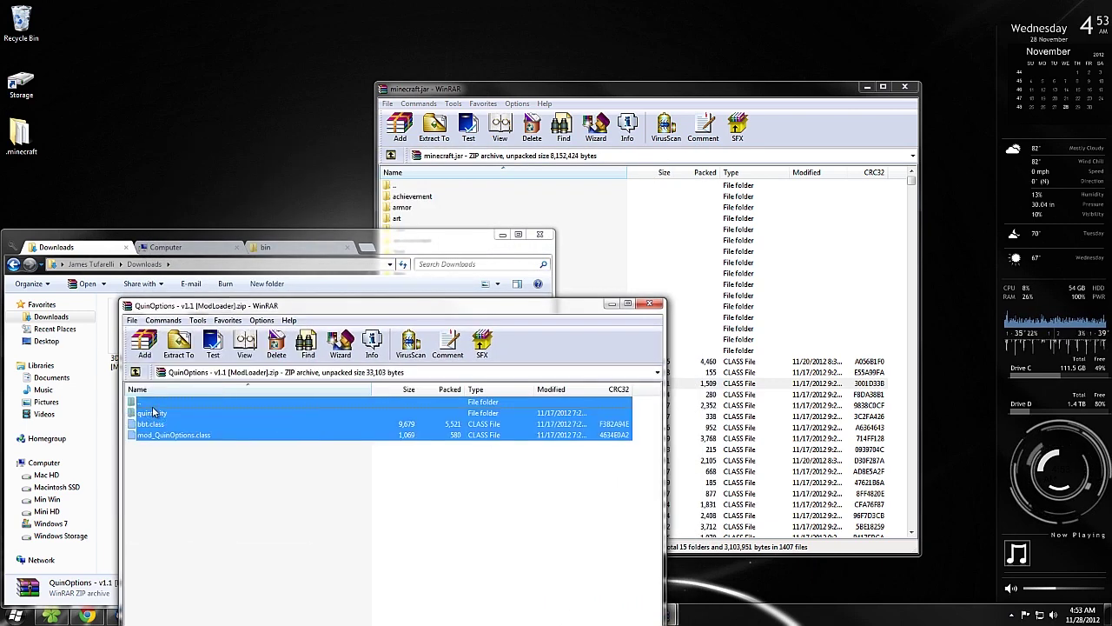
pyautogui.moveTo(756, 323); pyautogui.dragTo(755, 320)
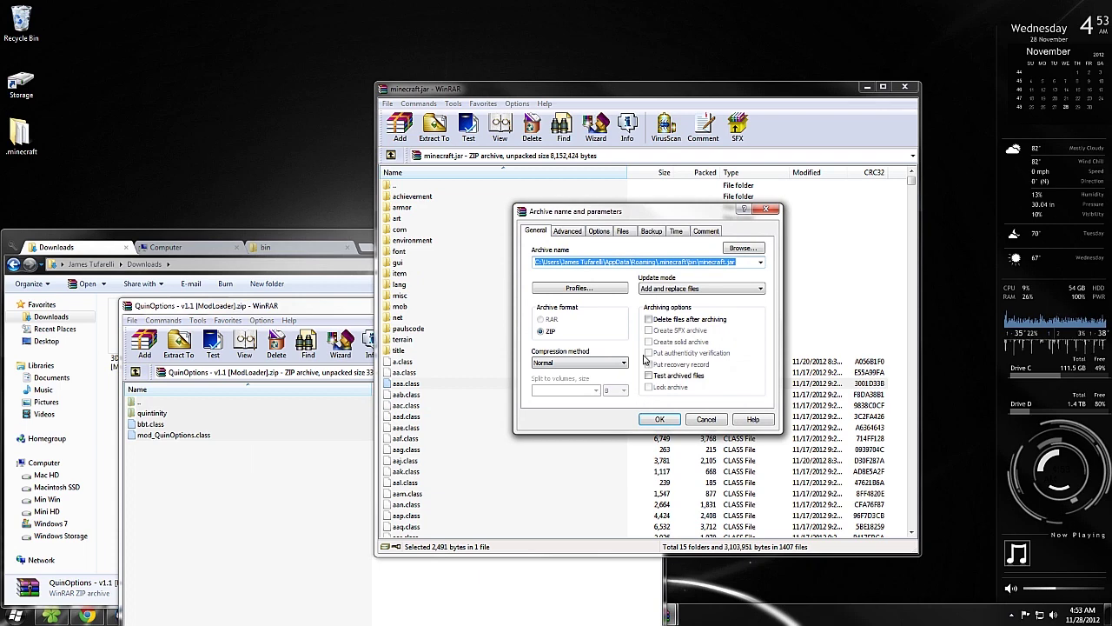
pyautogui.click(676, 419)
pyautogui.click(602, 304)
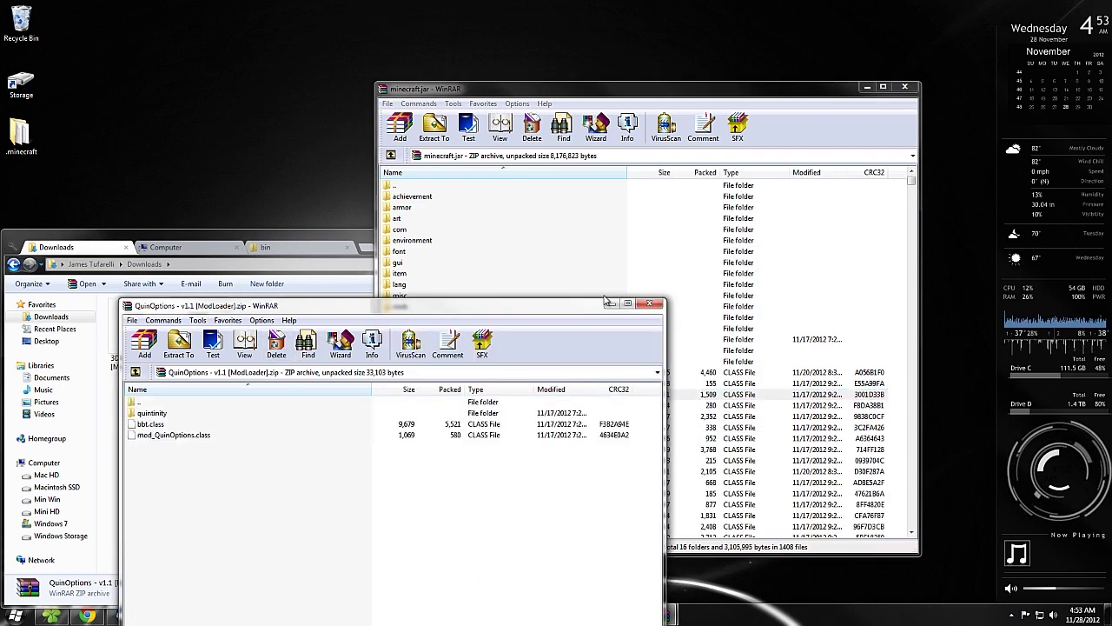
pyautogui.click(652, 305)
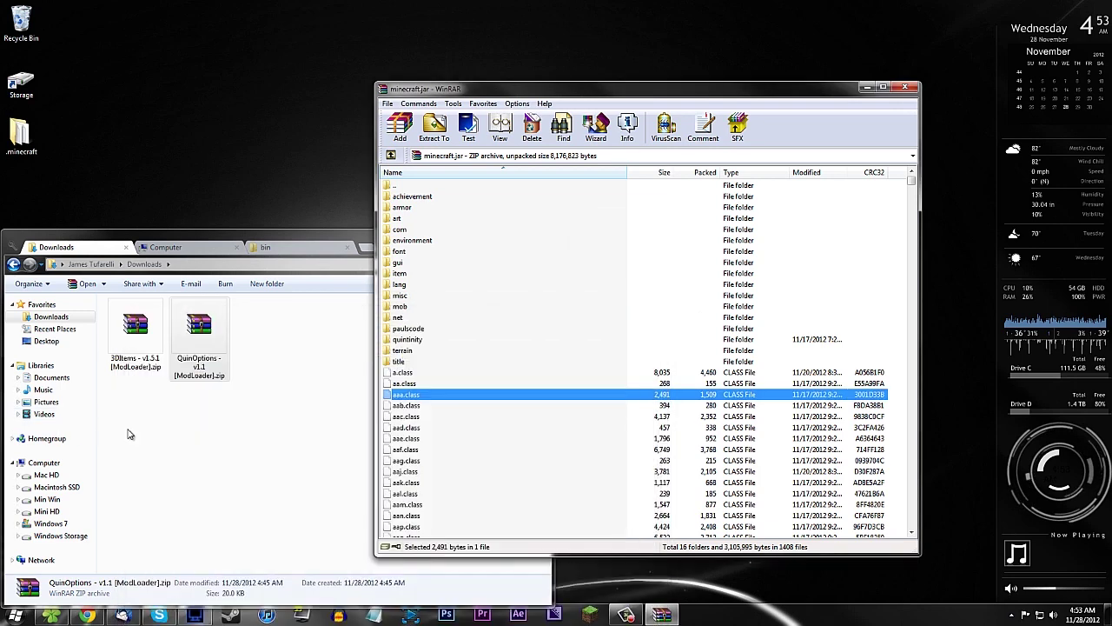
# - Delete "QuinOptions - v1.1 [ModLoader].zip" from the Downloads folder
pyautogui.click(198, 348)
pyautogui.press('Delete')
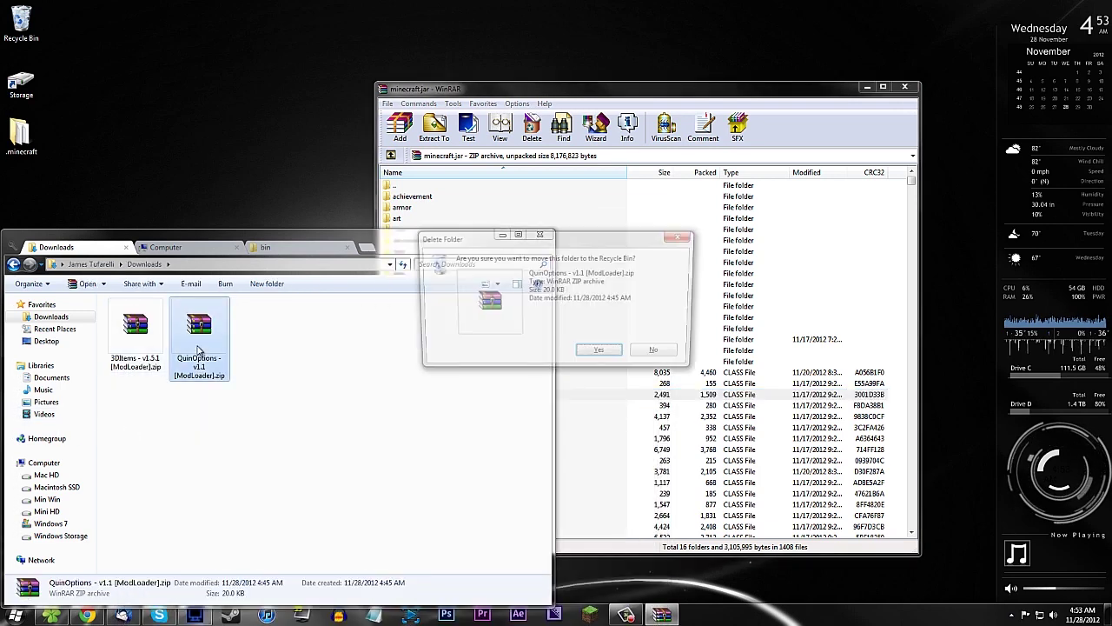
pyautogui.press('Return')
# - Open "3DItems - v1.5.1 [ModLoader].zip" from Downloads and move its window clear of the minecraft.jar file list
pyautogui.doubleClick(134, 330)
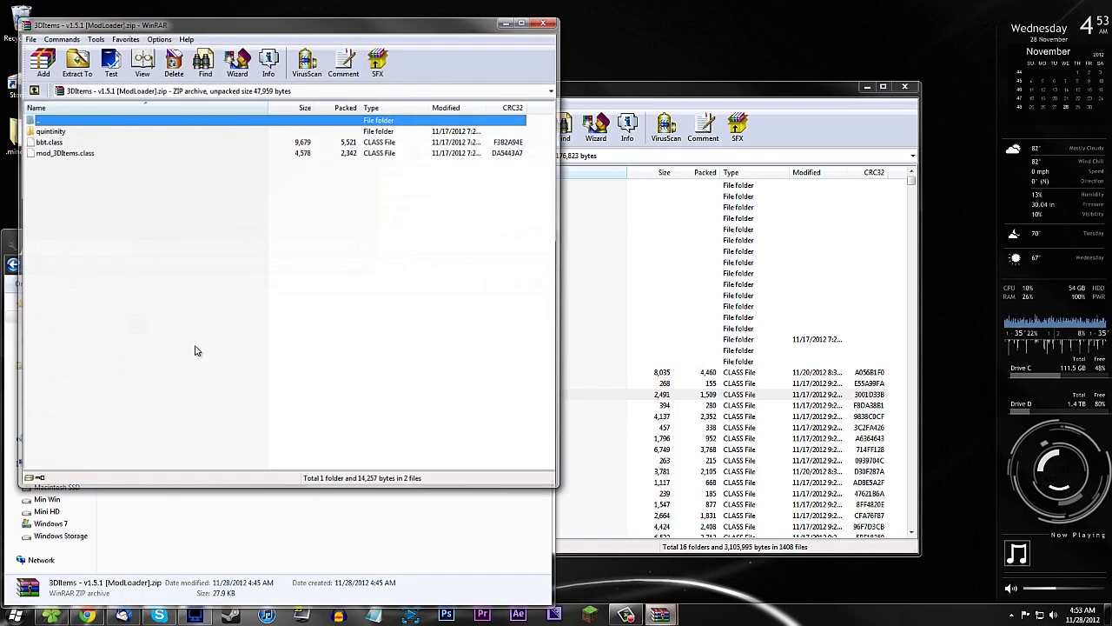
pyautogui.moveTo(152, 28); pyautogui.dragTo(167, 273)
pyautogui.moveTo(106, 452); pyautogui.dragTo(73, 398)
pyautogui.click(68, 456)
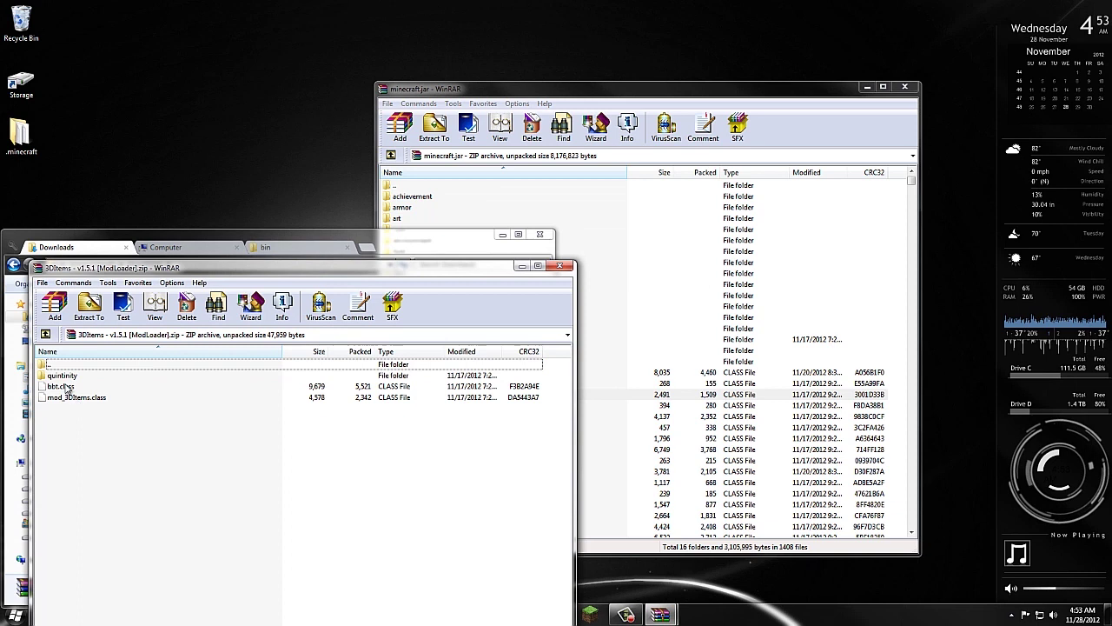
# - Examine the contents of the quintinity folder inside minecraft.jar and return to the archive's root
pyautogui.click(473, 204)
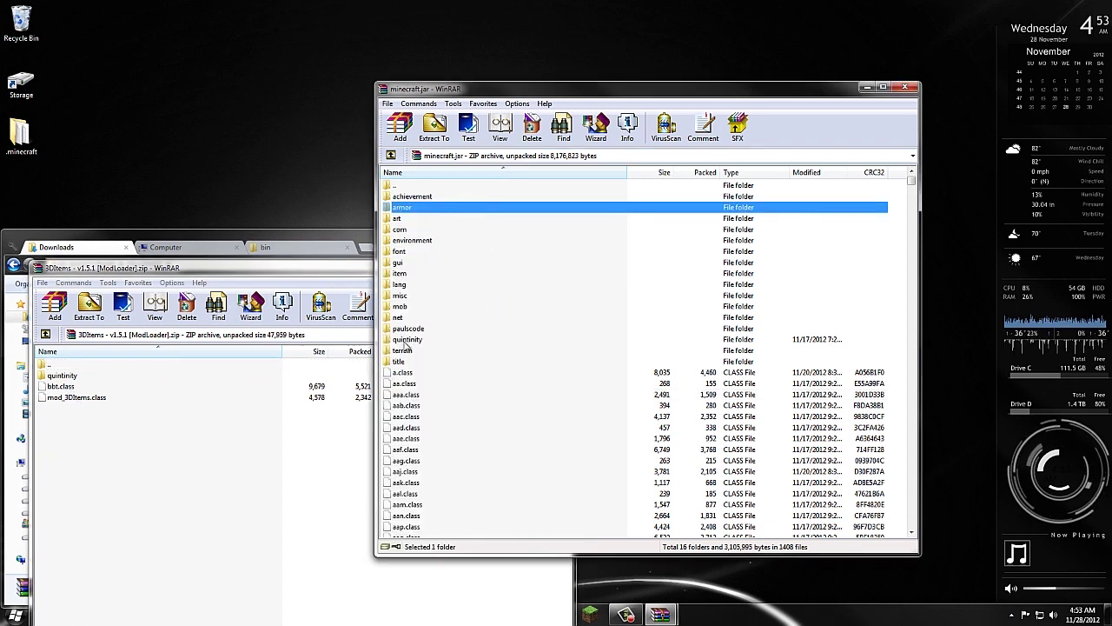
pyautogui.click(406, 340)
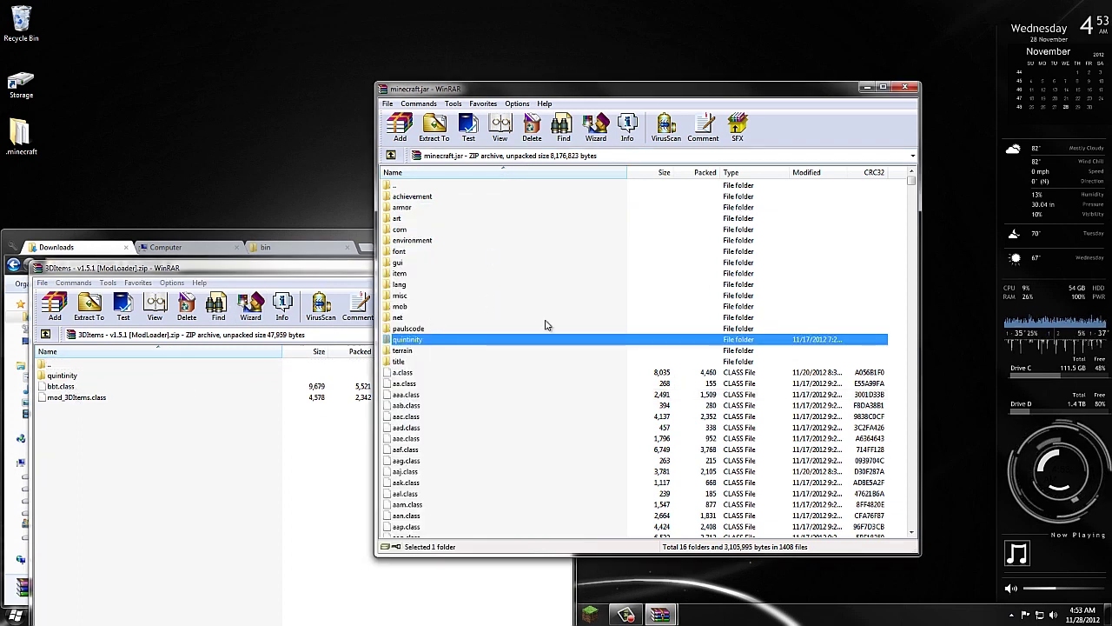
pyautogui.click(416, 383)
pyautogui.click(416, 329)
pyautogui.click(412, 350)
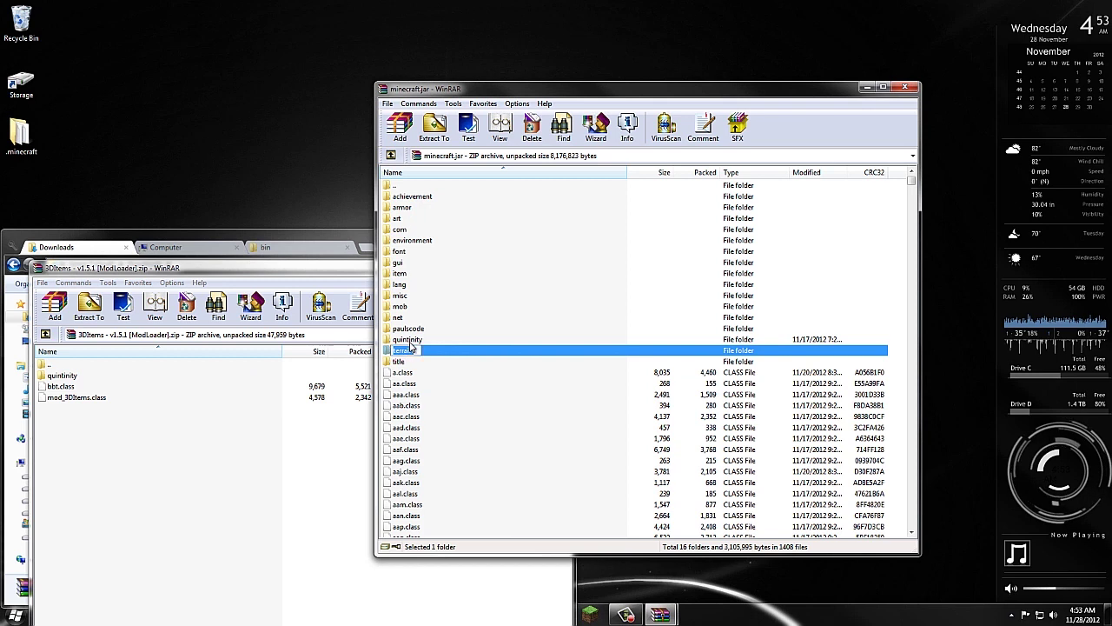
pyautogui.doubleClick(410, 339)
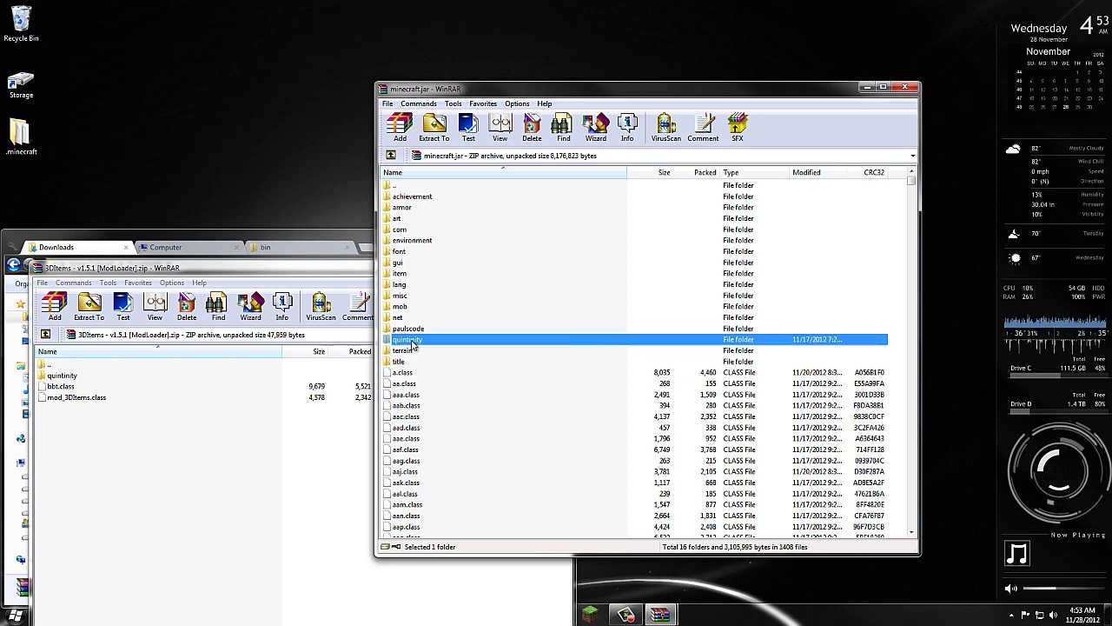
pyautogui.click(390, 155)
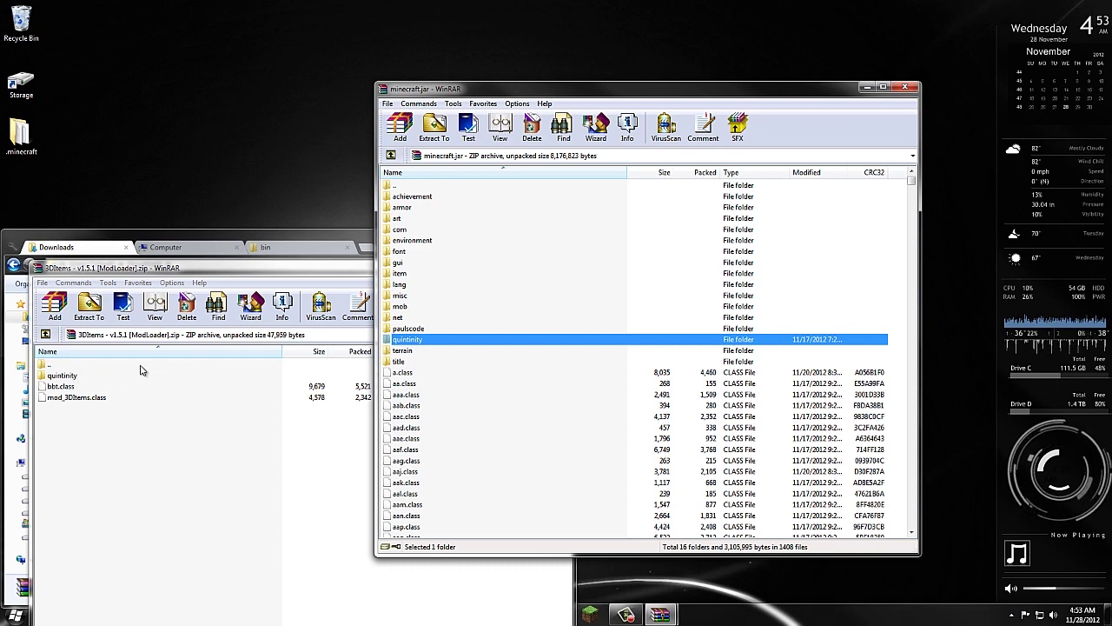
# - Add all 3DItems archive contents to minecraft.jar using "Add and replace files", and check the quintinity folder in the jar
pyautogui.moveTo(76, 460); pyautogui.dragTo(57, 377)
pyautogui.moveTo(58, 379); pyautogui.dragTo(673, 358)
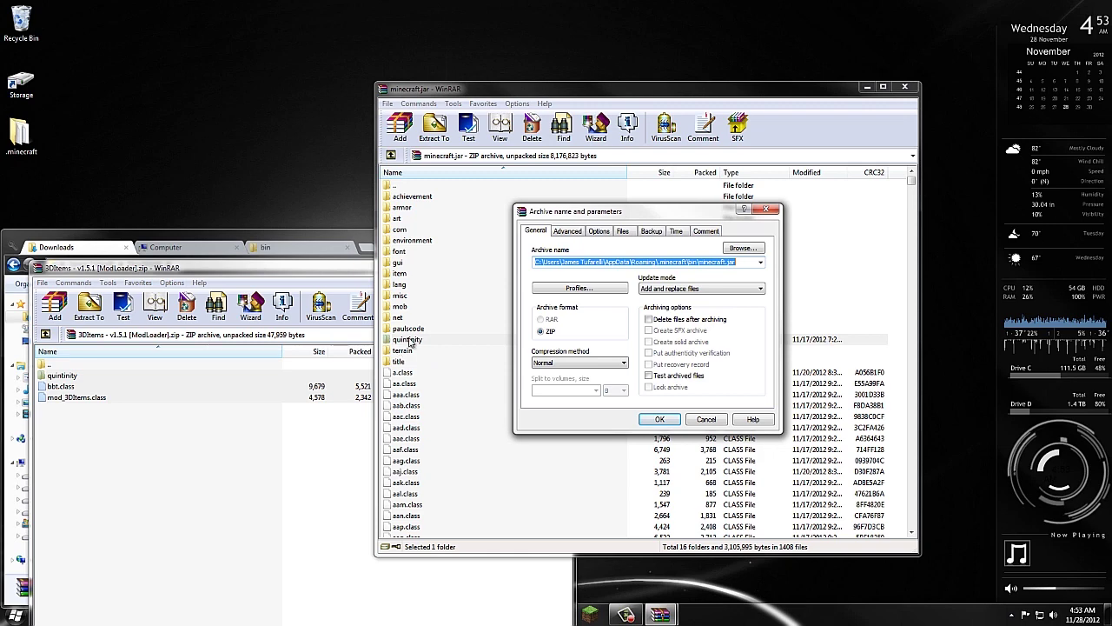
pyautogui.click(652, 421)
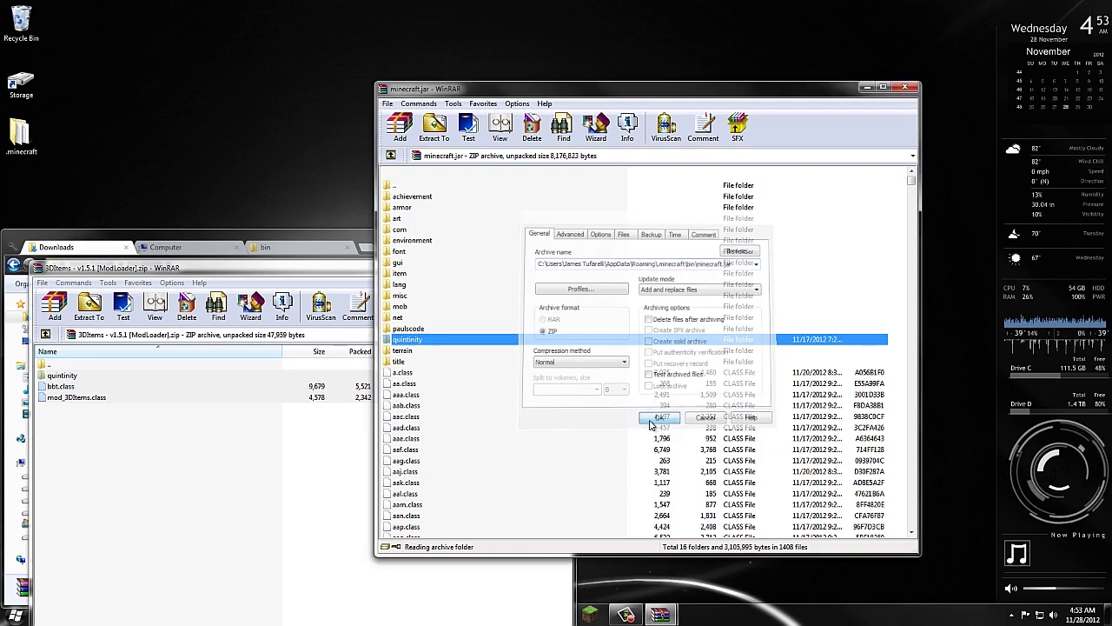
pyautogui.click(398, 372)
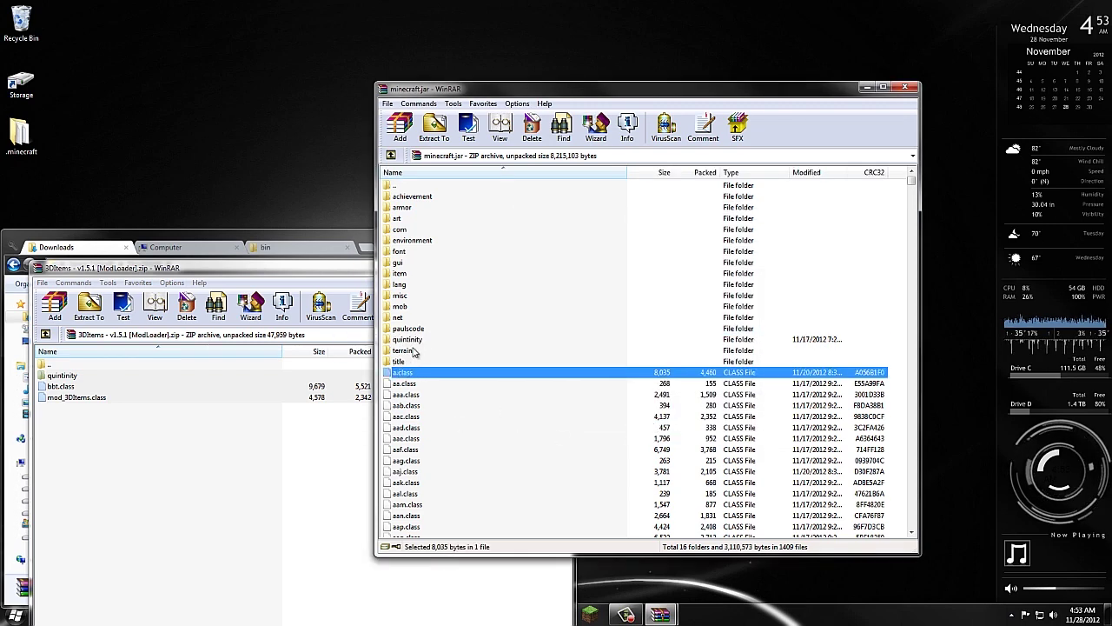
pyautogui.doubleClick(414, 339)
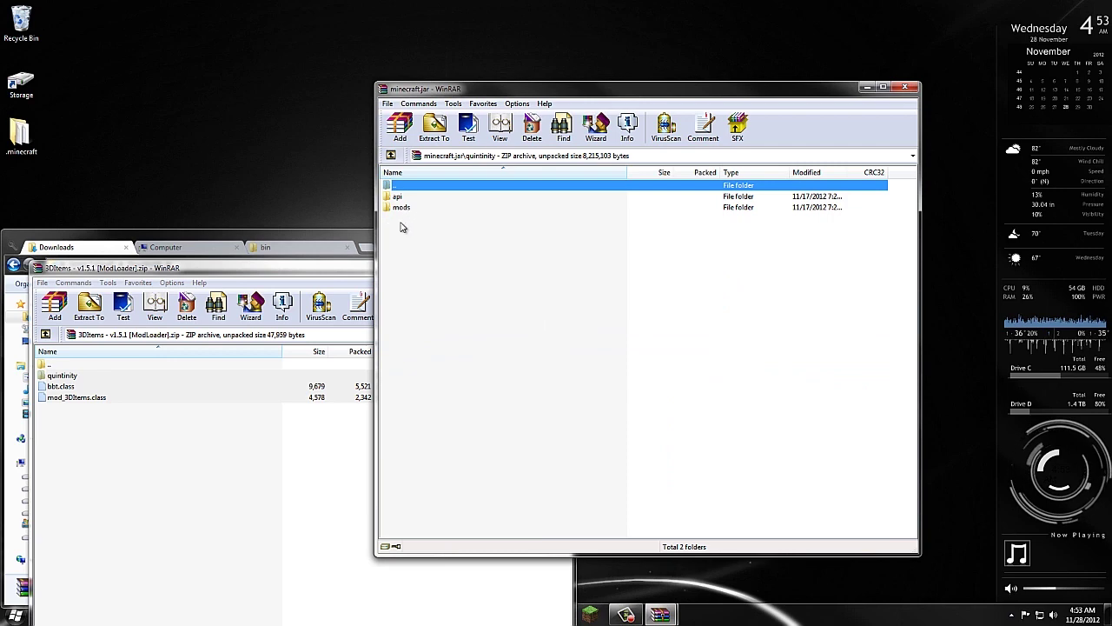
pyautogui.click(390, 156)
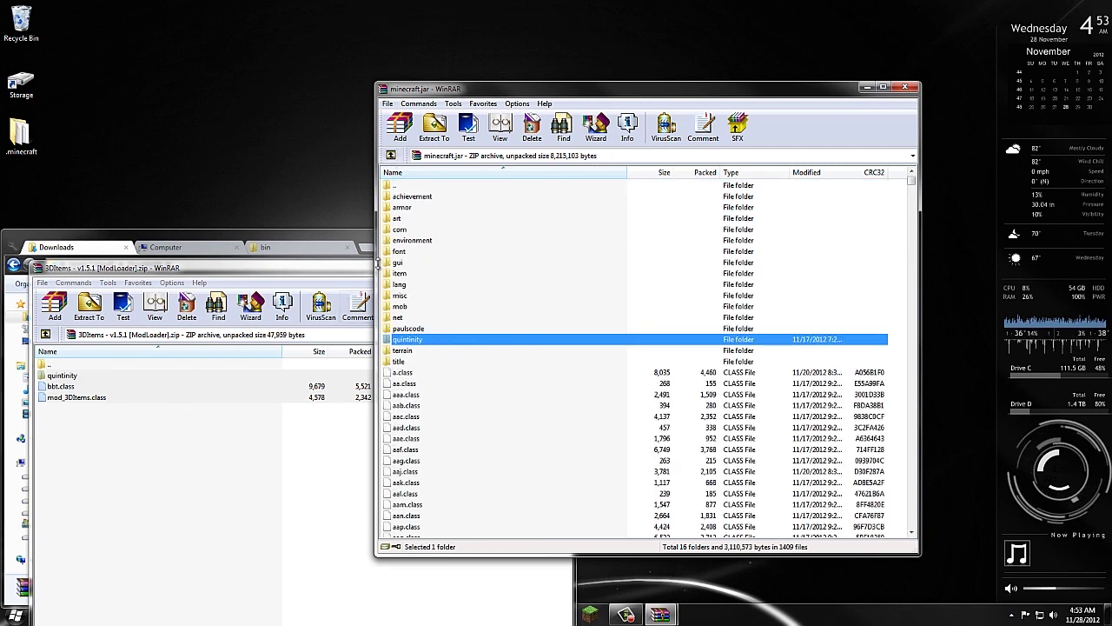
# - Delete "3DItems - v1.5.1 [ModLoader].zip" from Downloads after closing it, and close minecraft.jar and the Downloads window
pyautogui.click(364, 265)
pyautogui.click(560, 267)
pyautogui.click(148, 343)
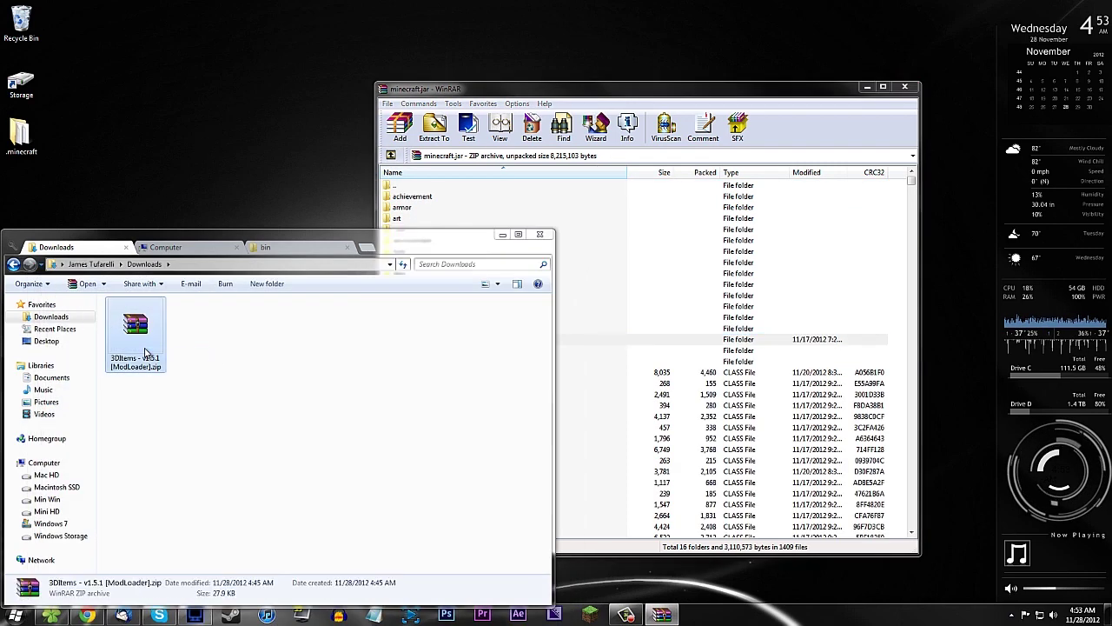
pyautogui.press('Delete')
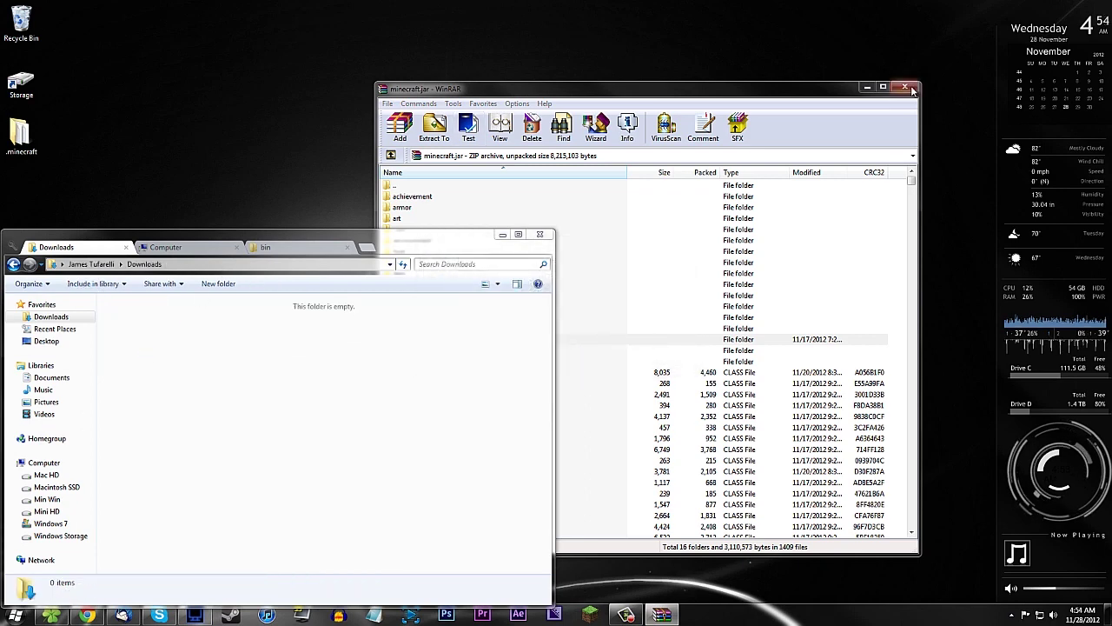
pyautogui.click(904, 87)
pyautogui.click(540, 237)
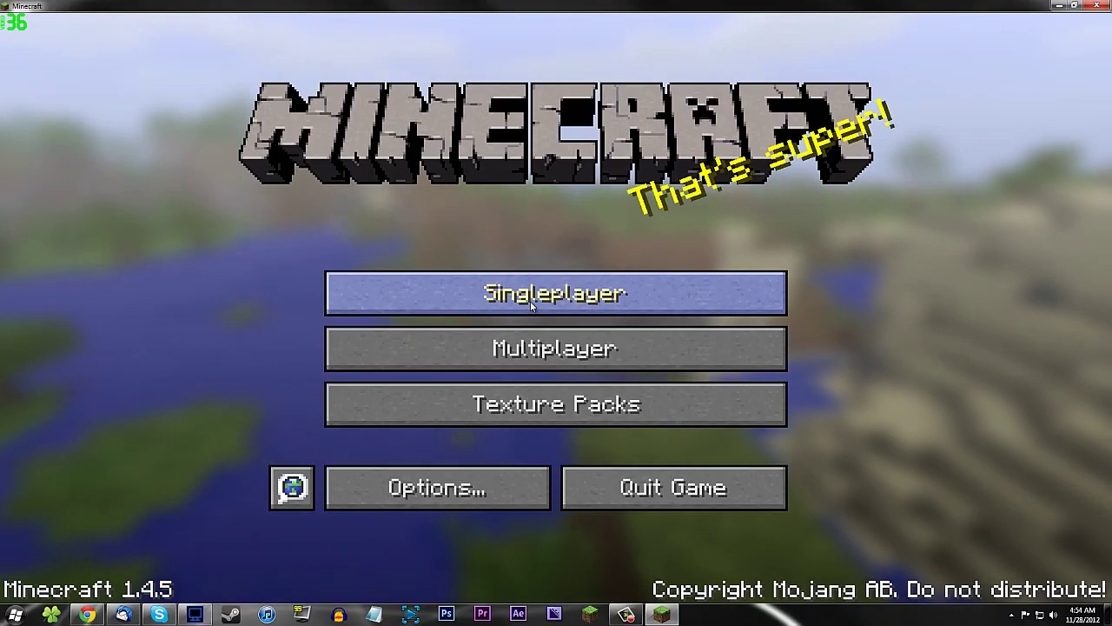
# - Load the singleplayer world "Tuffin' The Minecraft" in Minecraft
pyautogui.click(530, 301)
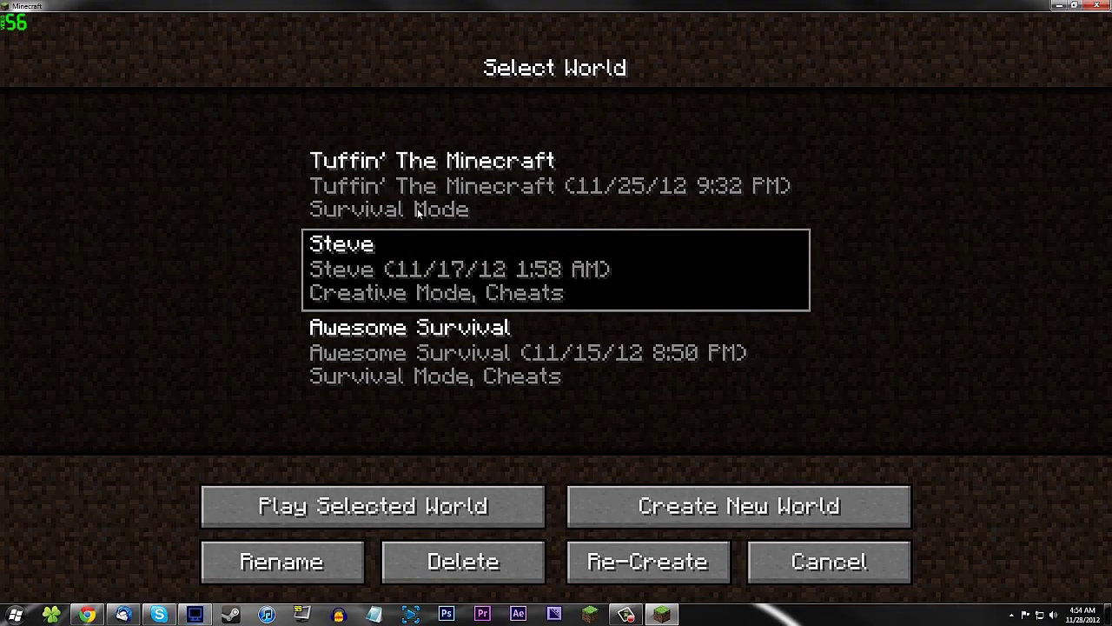
pyautogui.doubleClick(378, 195)
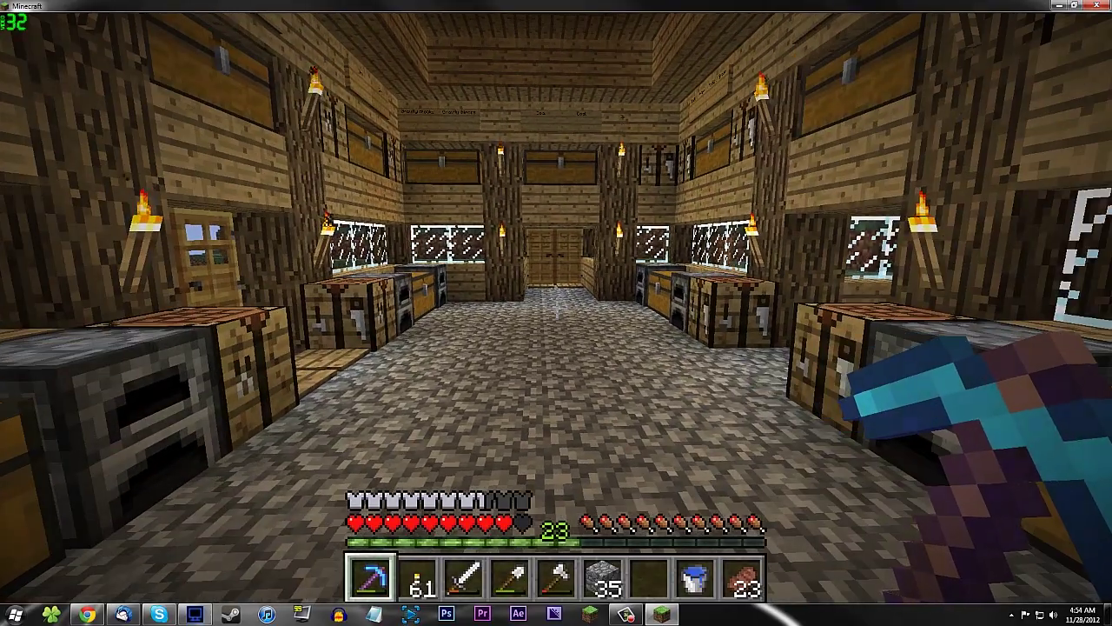
# - Cycle through the hotbar items while walking in the room to inspect how they look in hand, finishing on the pickaxe
pyautogui.scroll(-3, 556, 308)
pyautogui.scroll(-2, 556, 309)
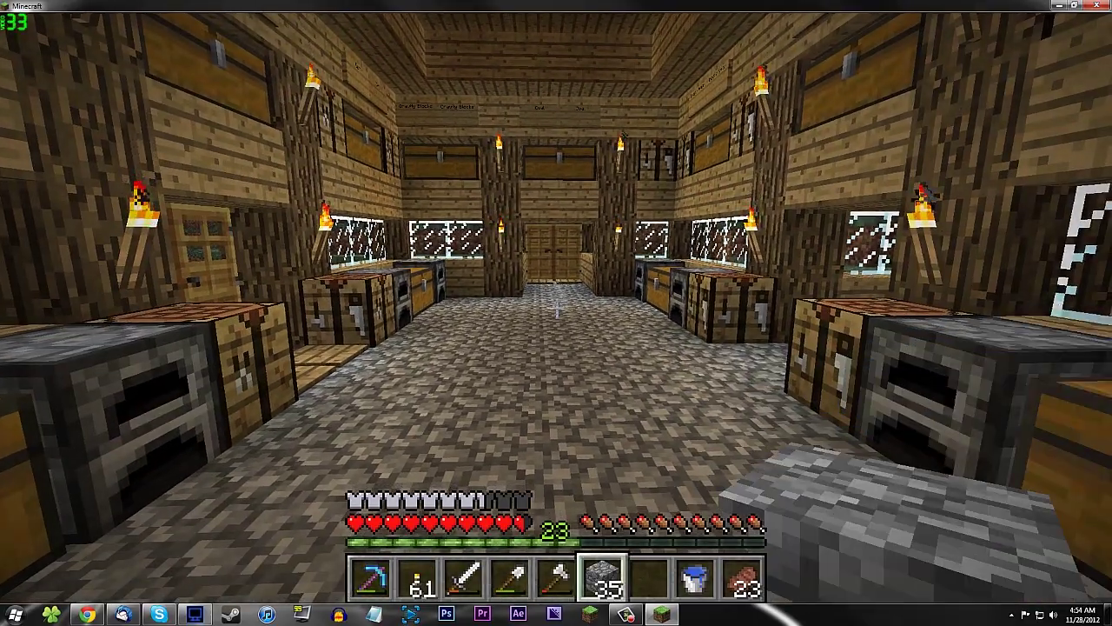
pyautogui.press('w')
pyautogui.scroll(3, 556, 309)
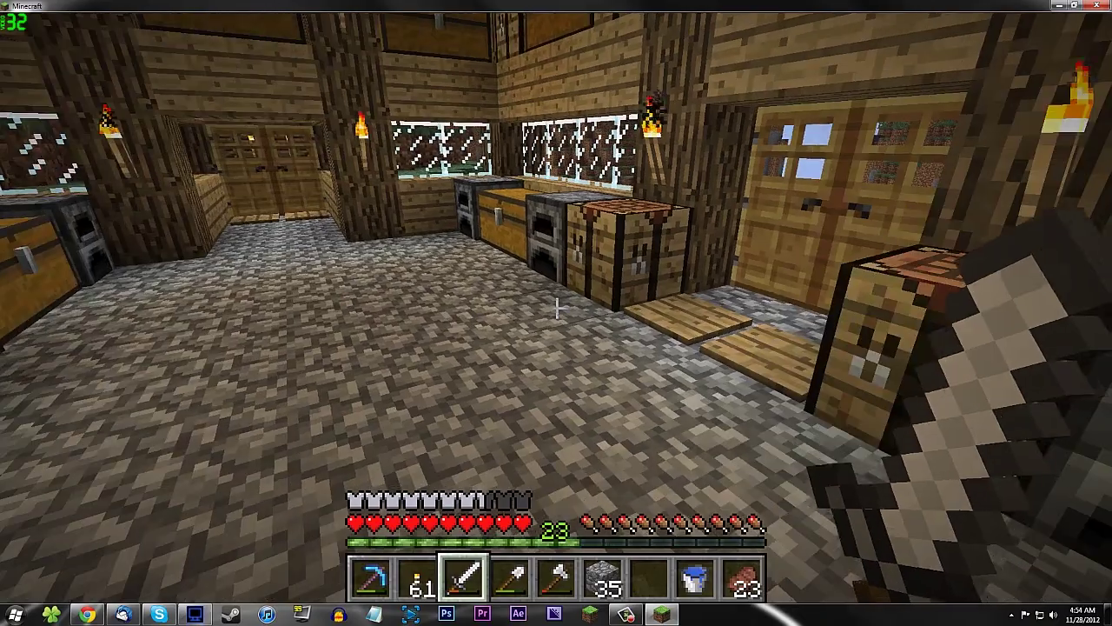
pyautogui.press('1')
pyautogui.press('1')
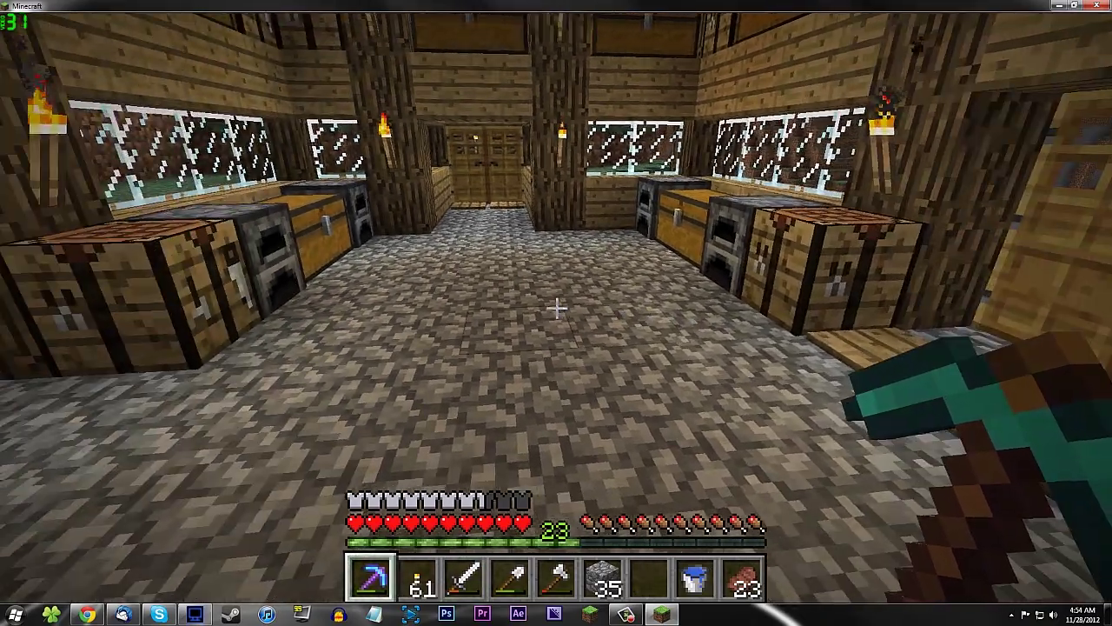
# - Drop the pickaxe, sword, shovel, axe and water bucket from the hotbar onto the cobblestone floor
pyautogui.press('q')
pyautogui.press('3')
pyautogui.press('q')
pyautogui.press('4')
pyautogui.press('q')
pyautogui.press('5')
pyautogui.press('q')
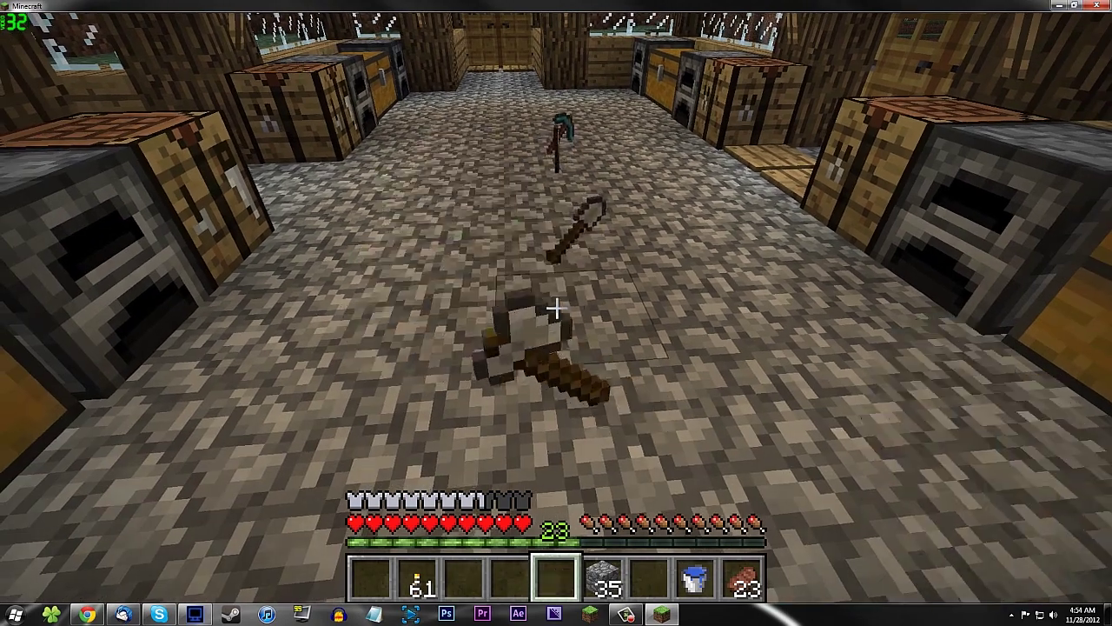
pyautogui.press('6')
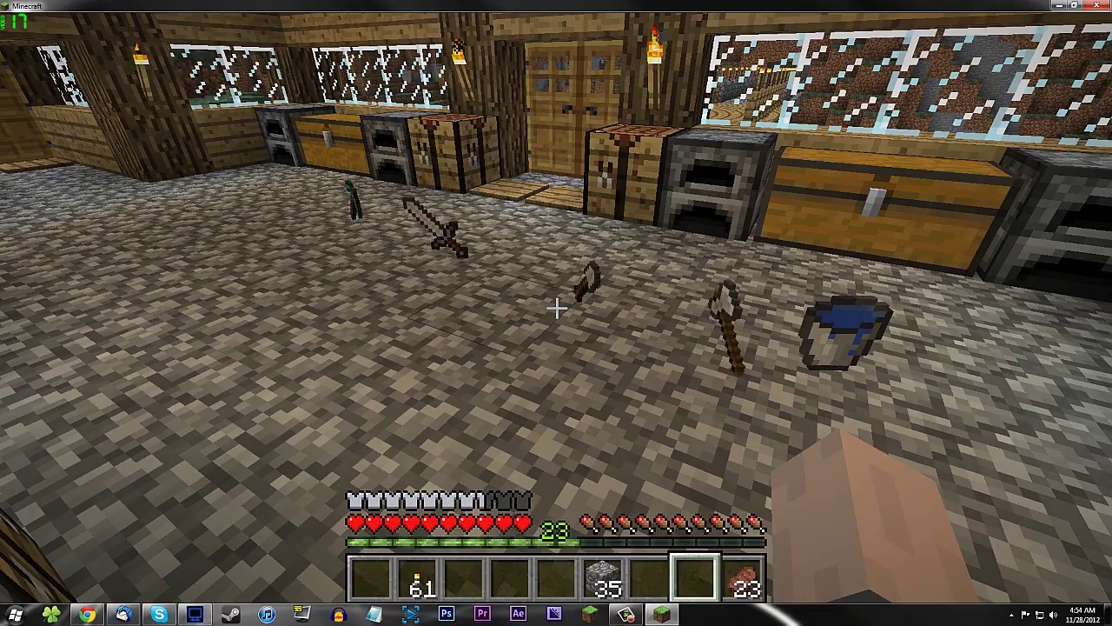
# - Walk around the dropped items to examine their 3D appearance from several angles
pyautogui.press('s')
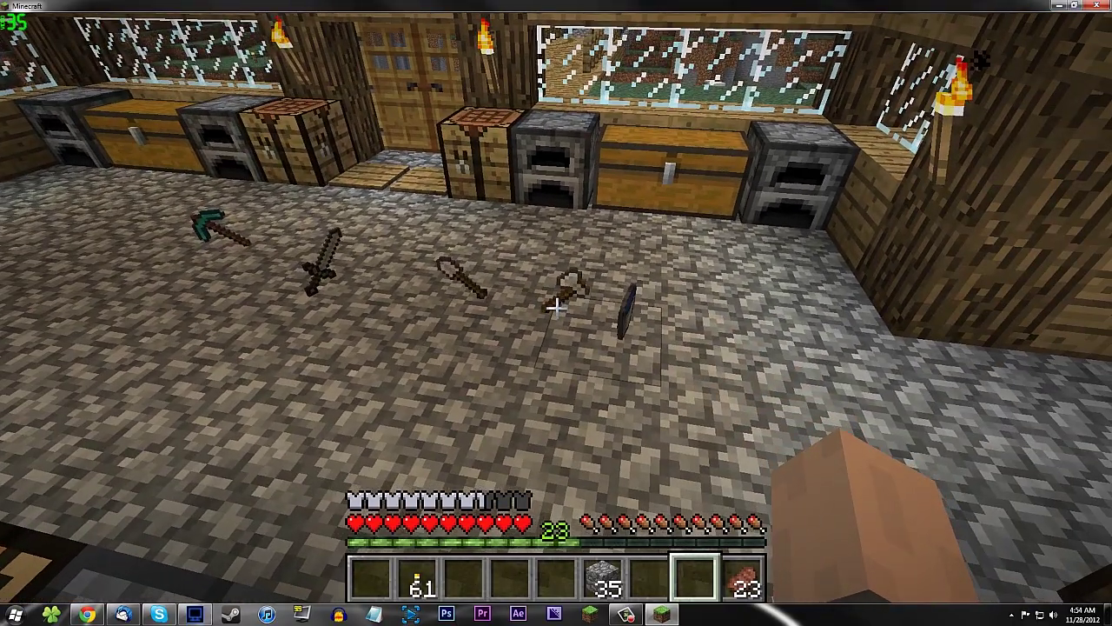
pyautogui.press('a')
pyautogui.press('a')
pyautogui.press('s')
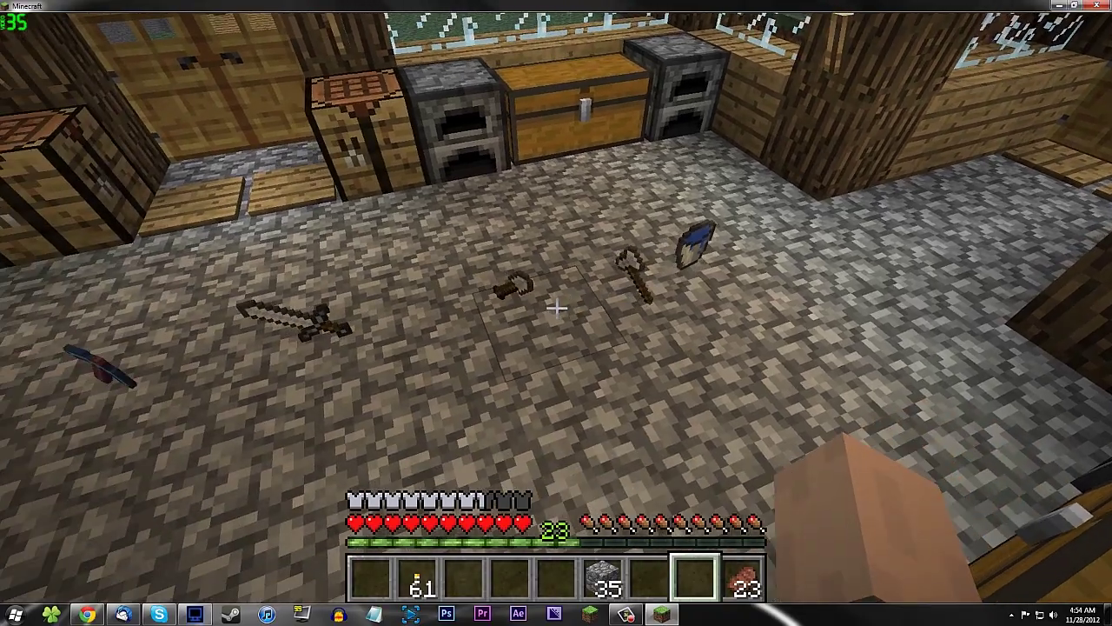